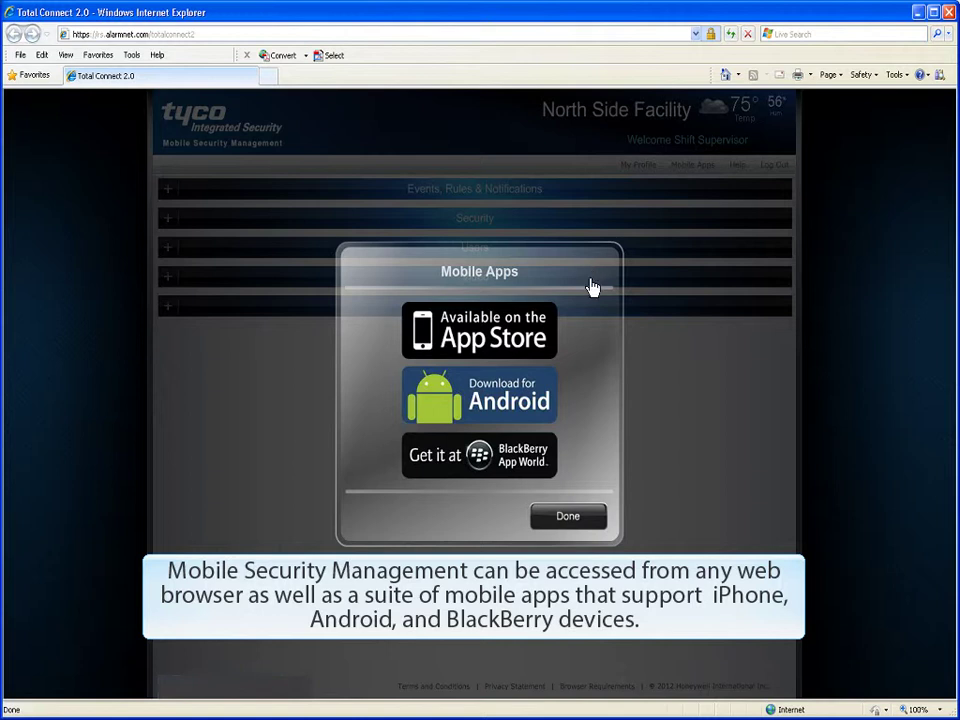
Step: Dismiss the mobile apps window, then drag Events, Rules & Notifications to the top and Locations to the bottom
{"action": "left_click", "coordinate": [588, 521]}
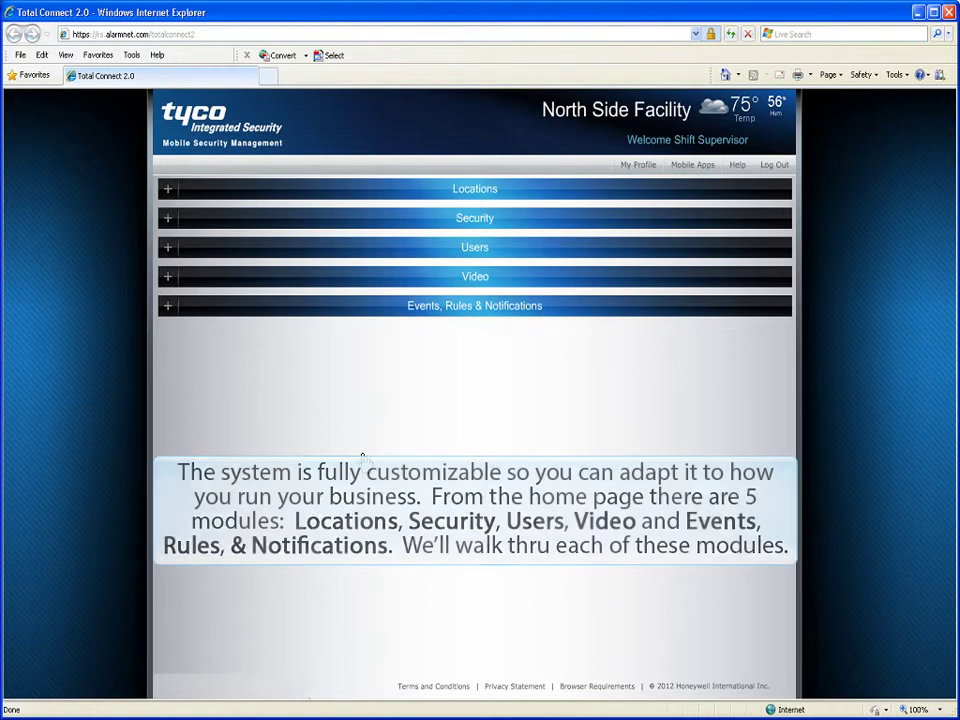
{"action": "left_click_drag", "start_coordinate": [303, 310], "coordinate": [383, 364]}
{"action": "left_click_drag", "start_coordinate": [383, 318], "coordinate": [383, 365]}
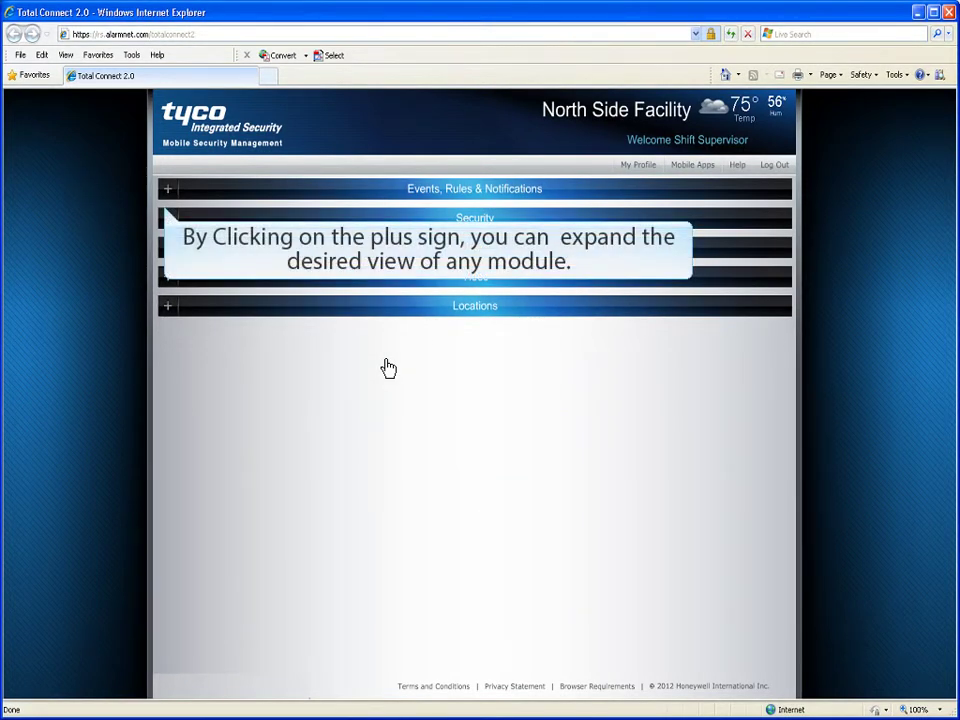
Step: Expand and re-collapse Events, Rules & Notifications, then open My Profile for the login
{"action": "left_click", "coordinate": [168, 188]}
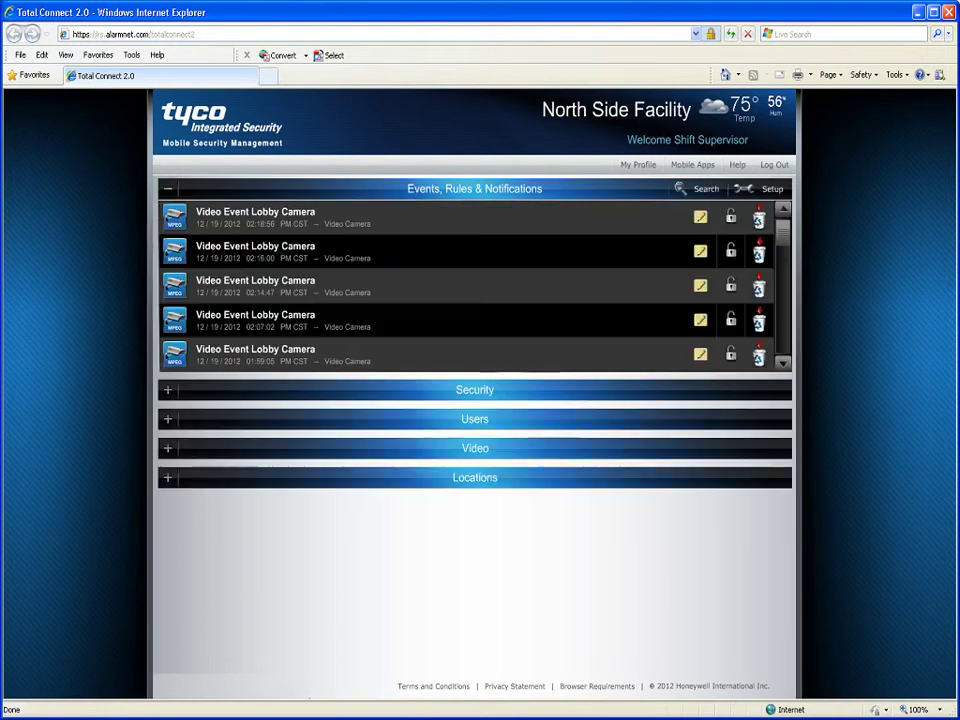
{"action": "left_click", "coordinate": [168, 199]}
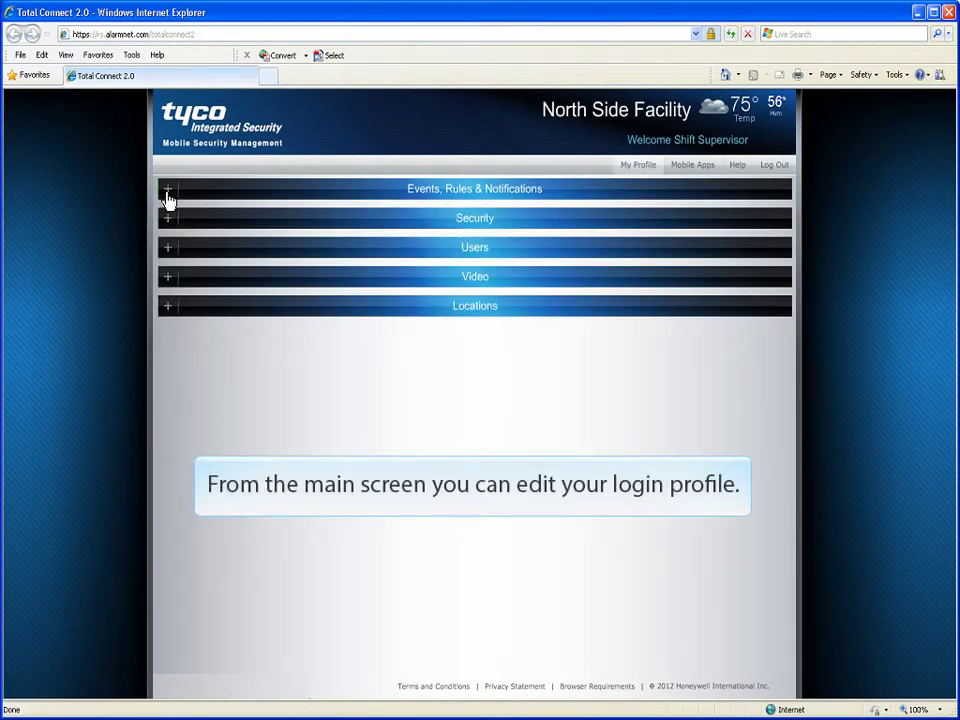
{"action": "left_click", "coordinate": [634, 182]}
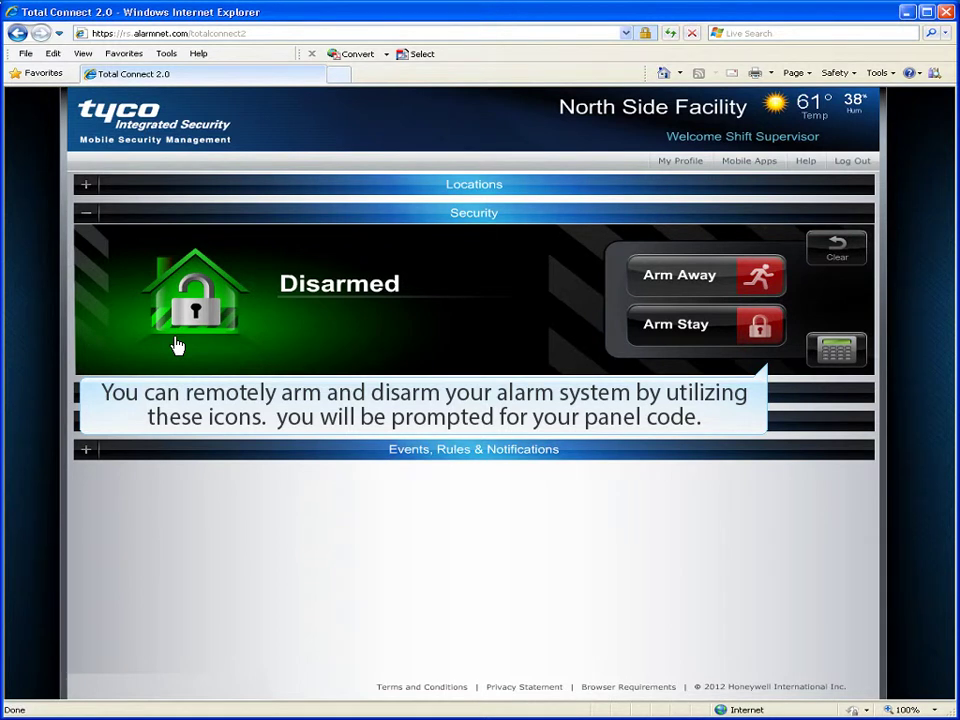
Step: Arm North Side Facility in Arm Away mode with the user code, then collapse Security
{"action": "left_click", "coordinate": [692, 284]}
{"action": "type", "text": "**"}
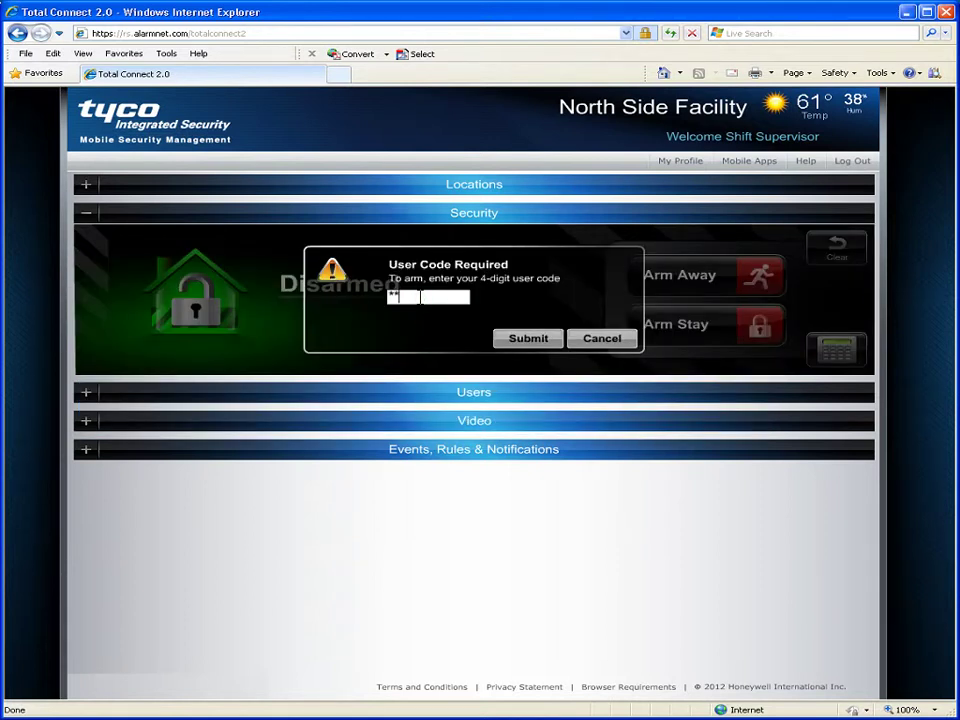
{"action": "type", "text": "**"}
{"action": "left_click", "coordinate": [532, 341]}
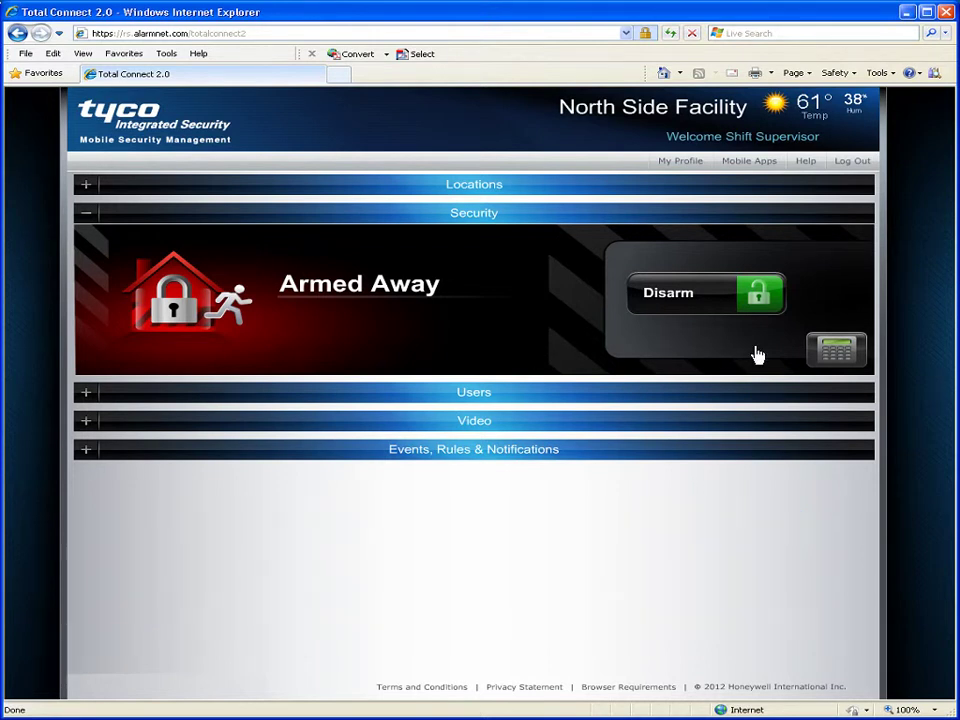
{"action": "left_click", "coordinate": [840, 367]}
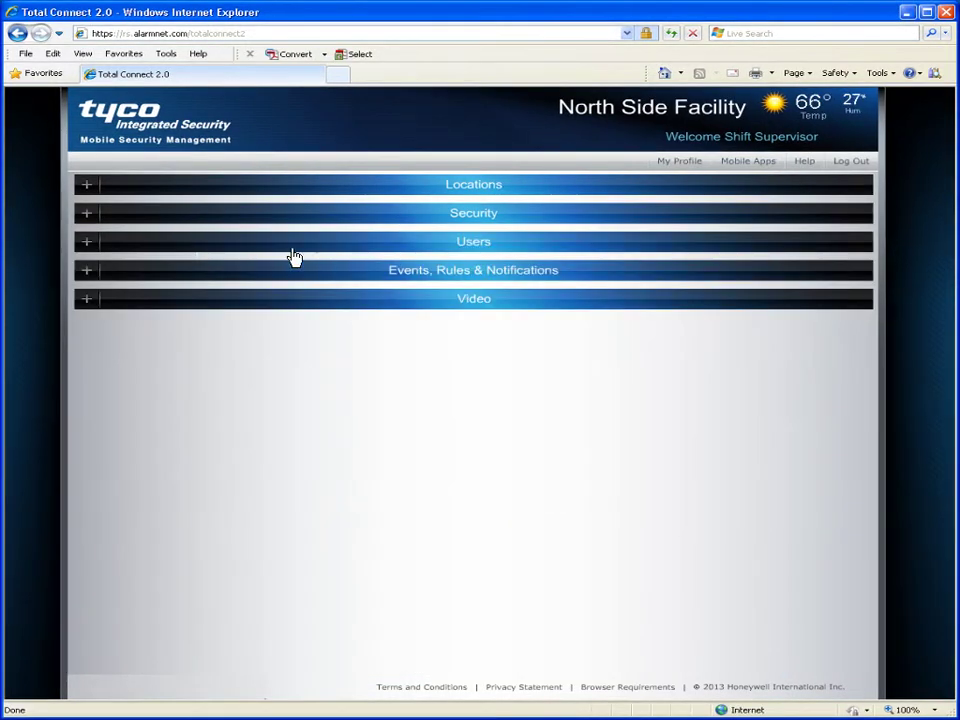
{"action": "left_click", "coordinate": [90, 247]}
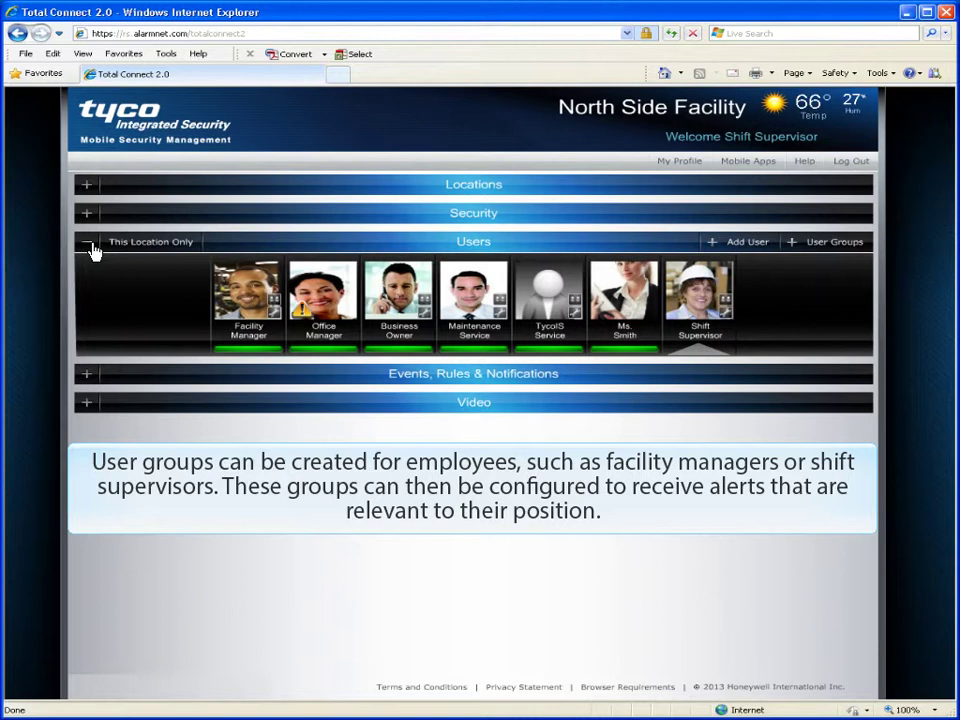
{"action": "left_click", "coordinate": [722, 326]}
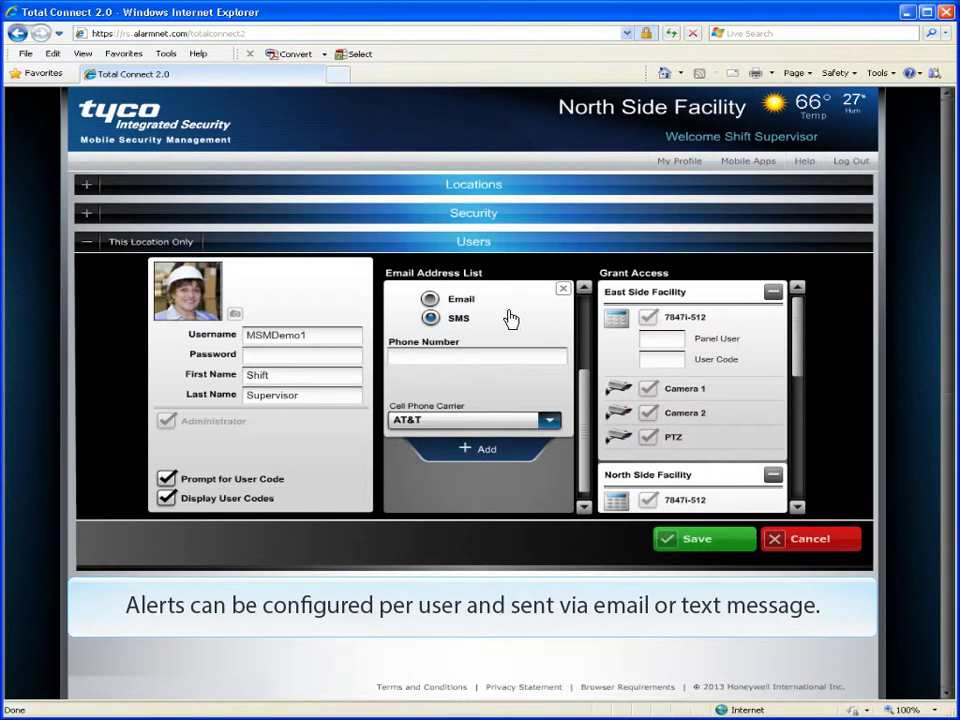
{"action": "left_click", "coordinate": [430, 299]}
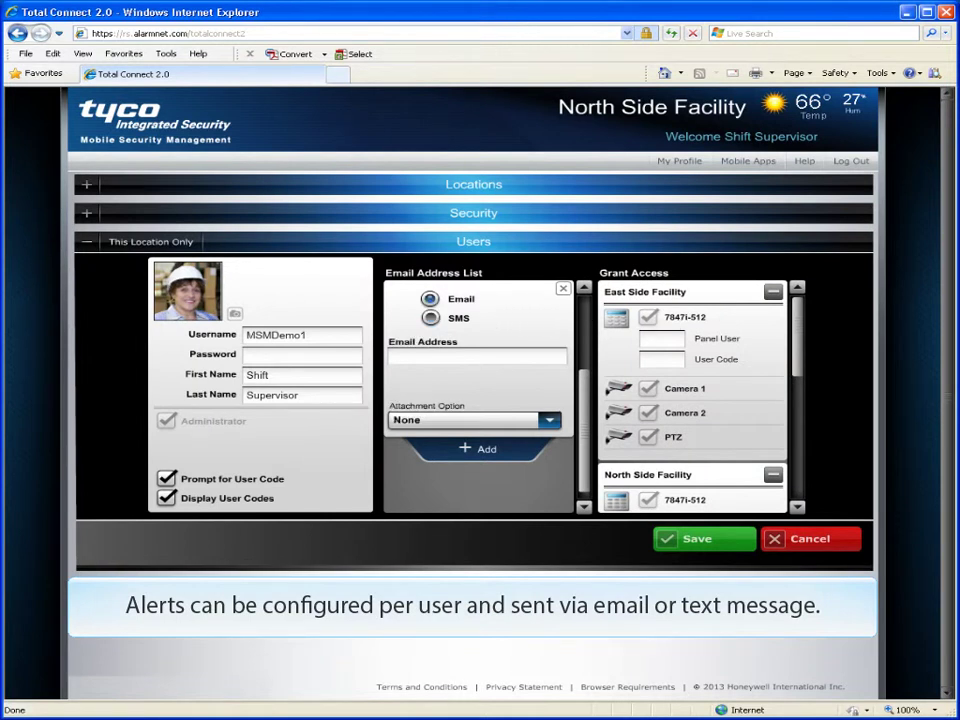
{"action": "left_click", "coordinate": [430, 318]}
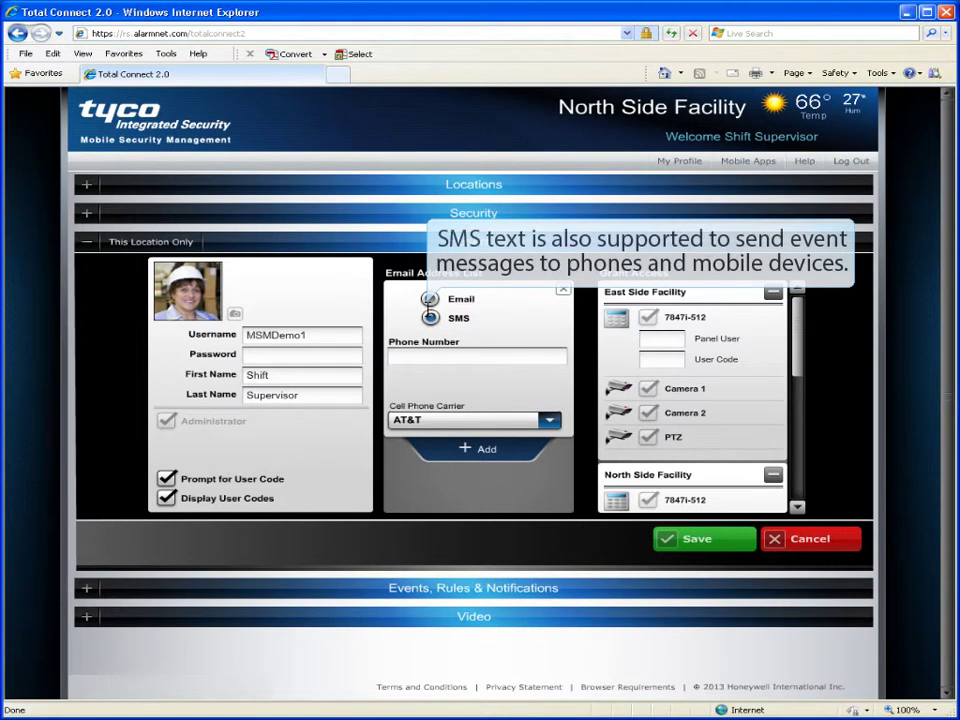
{"action": "left_click", "coordinate": [425, 357]}
{"action": "type", "text": "561"}
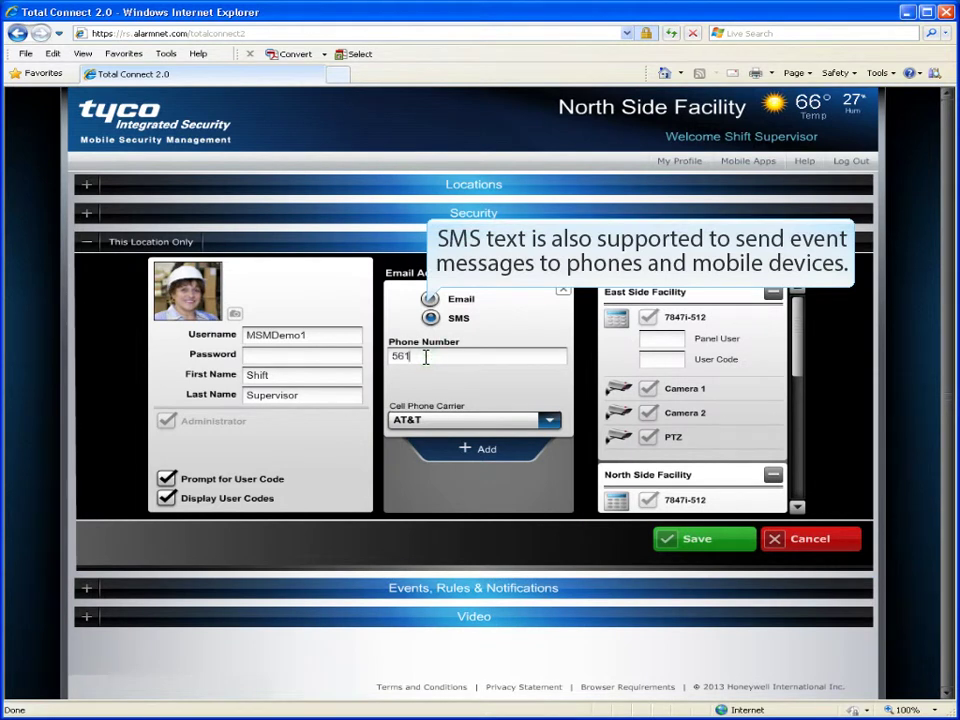
{"action": "type", "text": "5551121"}
{"action": "key", "text": "Return"}
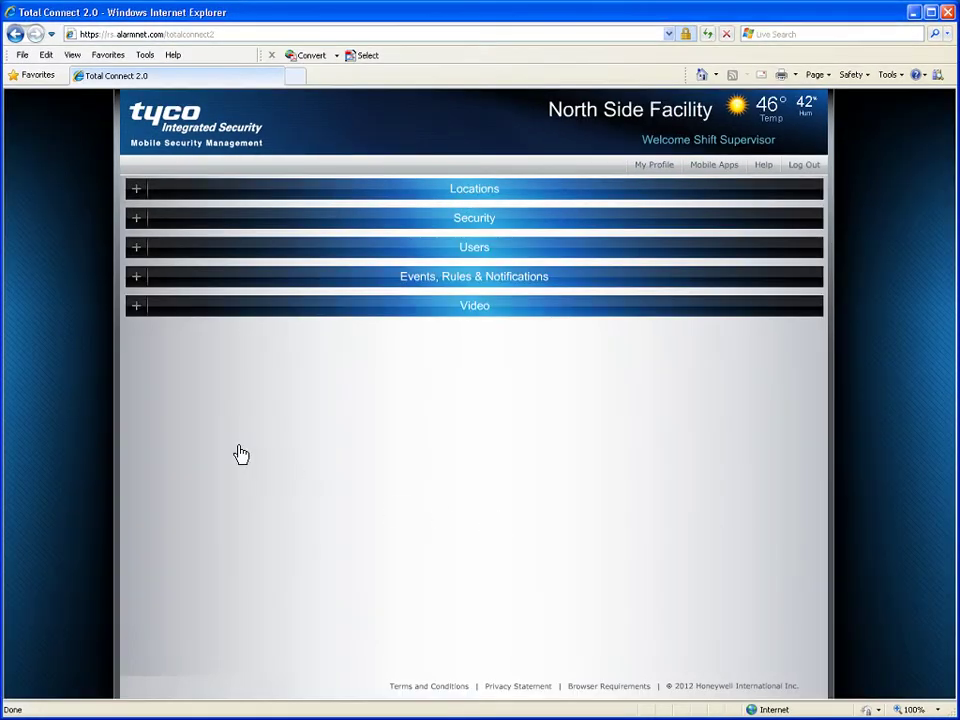
Step: Expand Events, Rules & Notifications, check the Start Date search filter, then return to Live Events
{"action": "left_click", "coordinate": [137, 284]}
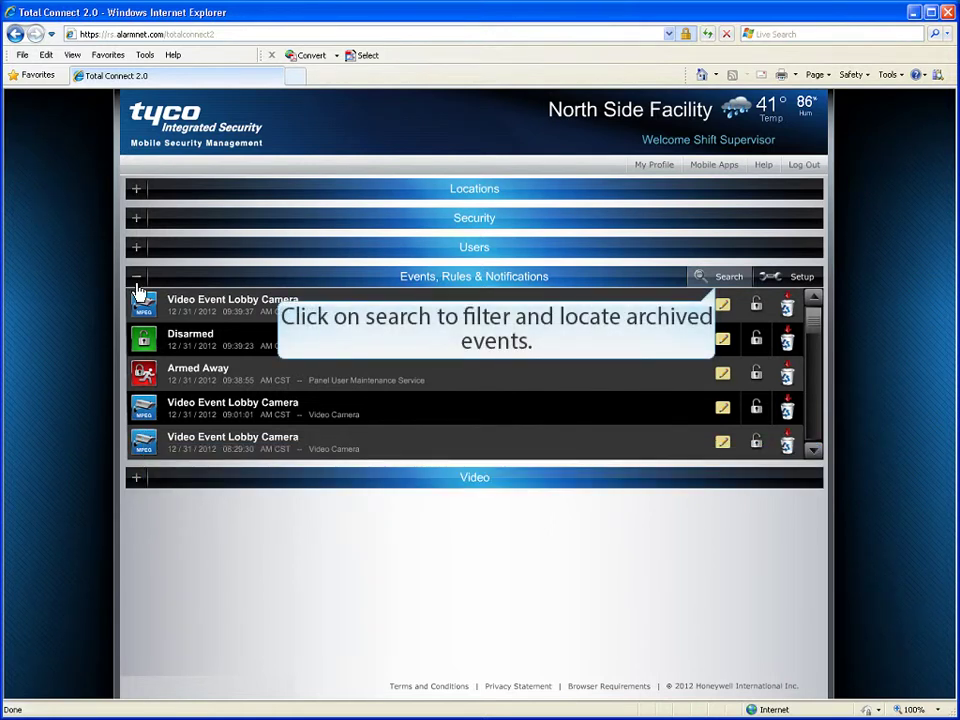
{"action": "left_click", "coordinate": [718, 279]}
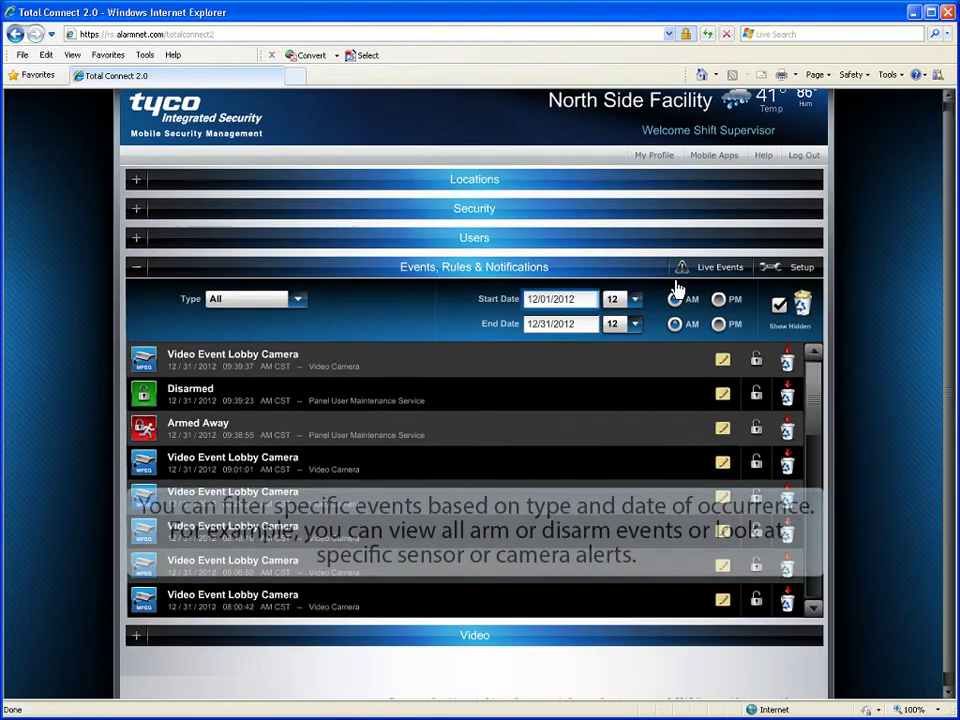
{"action": "left_click", "coordinate": [588, 309]}
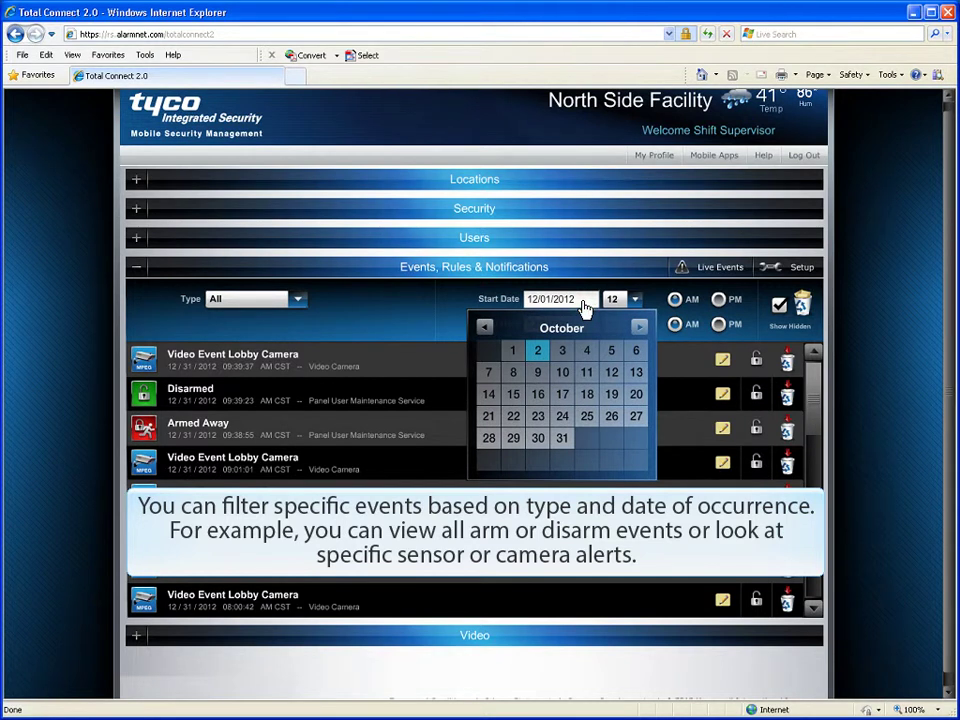
{"action": "left_click", "coordinate": [586, 309]}
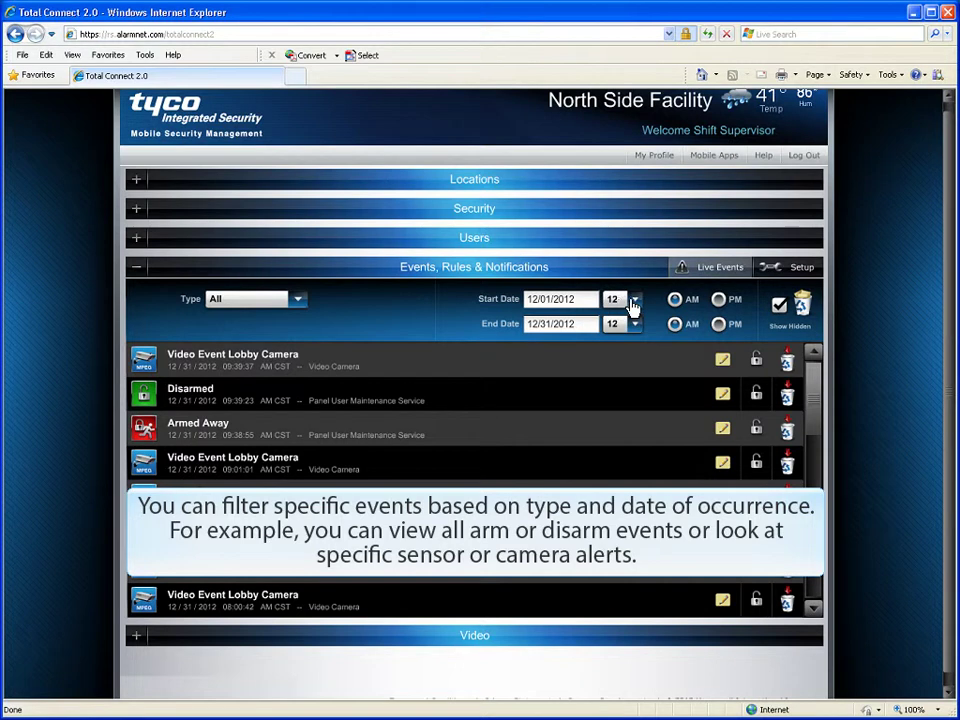
{"action": "left_click", "coordinate": [695, 272]}
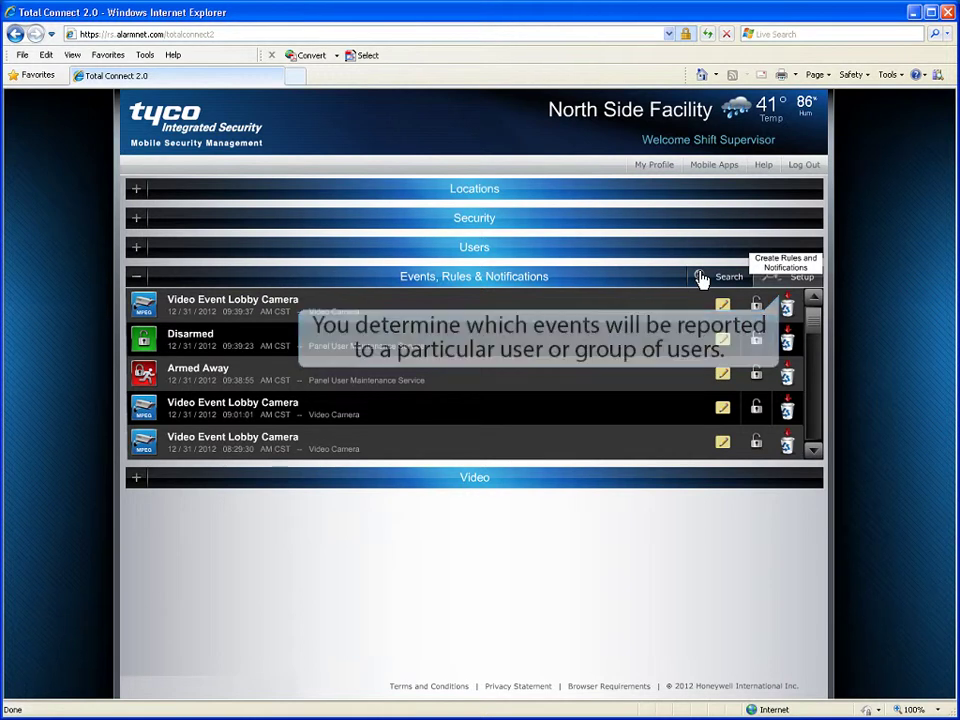
Step: In Setup, add a notification for the Armed Away event sent to Facilities Team
{"action": "left_click", "coordinate": [790, 287]}
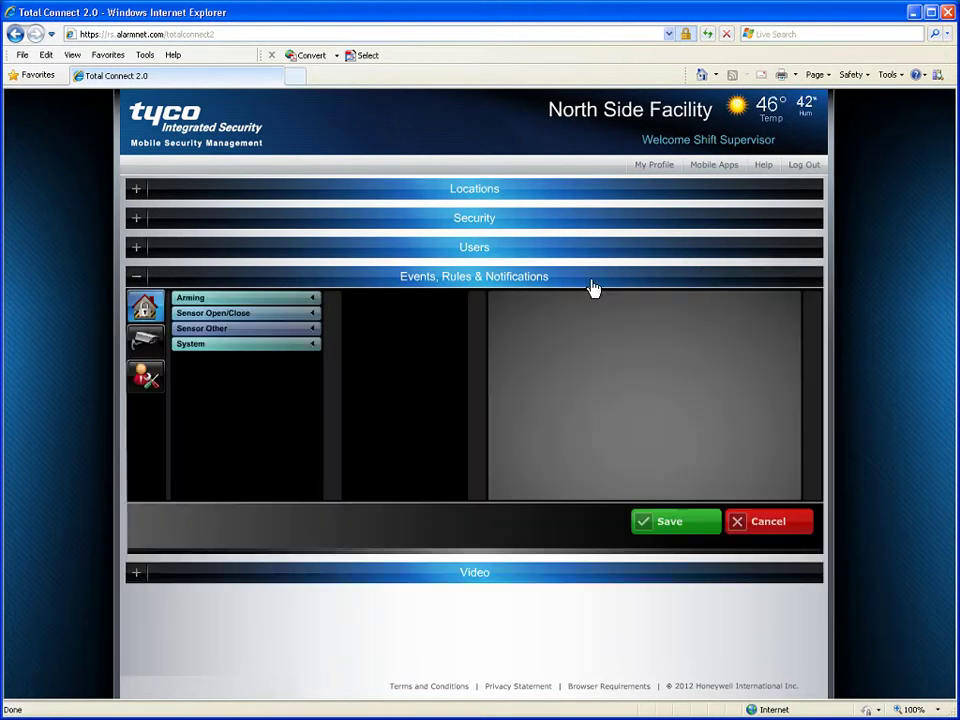
{"action": "left_click", "coordinate": [144, 312]}
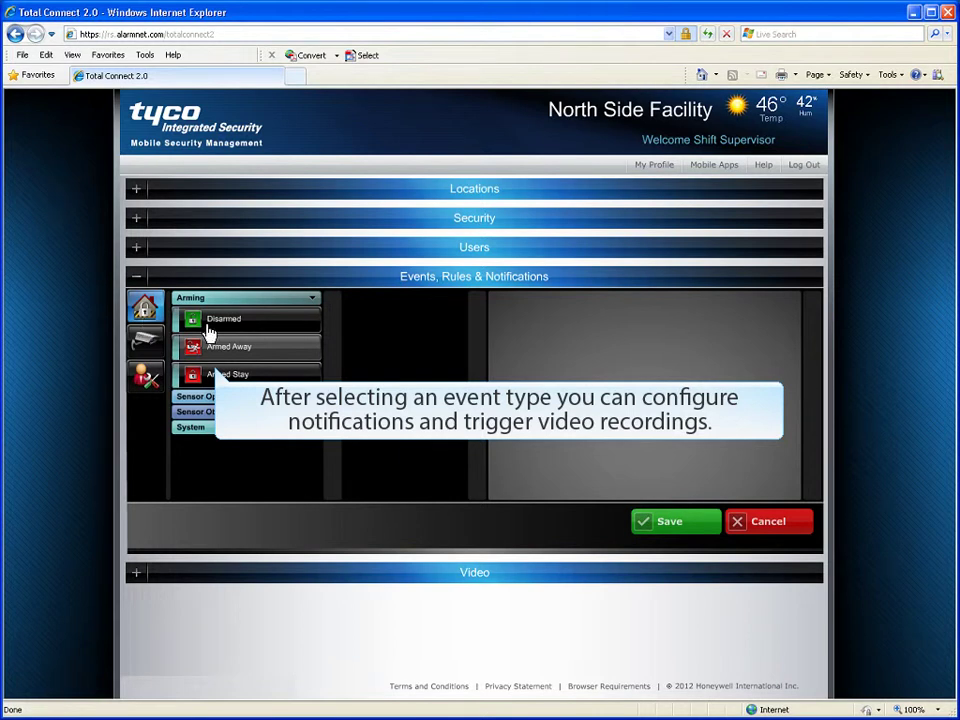
{"action": "left_click", "coordinate": [230, 352]}
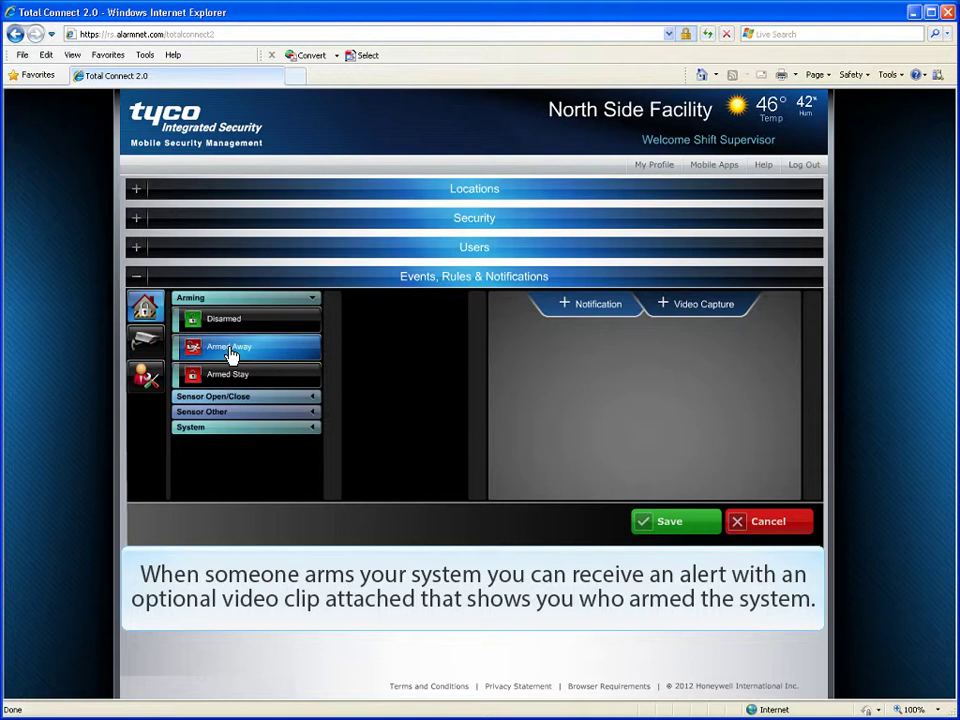
{"action": "left_click", "coordinate": [598, 306]}
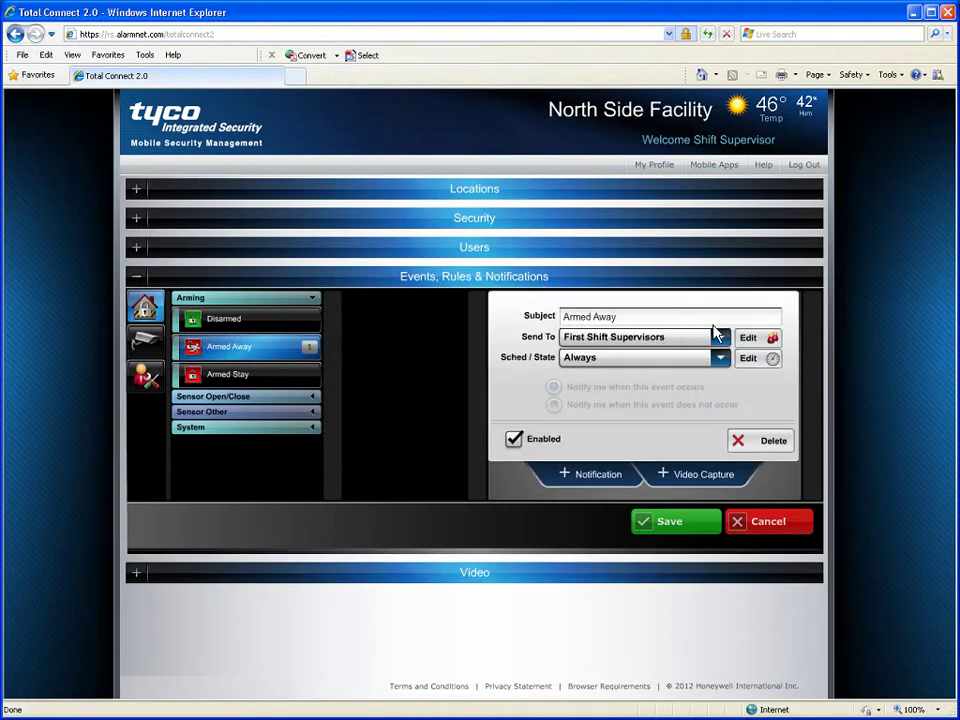
{"action": "left_click", "coordinate": [719, 337]}
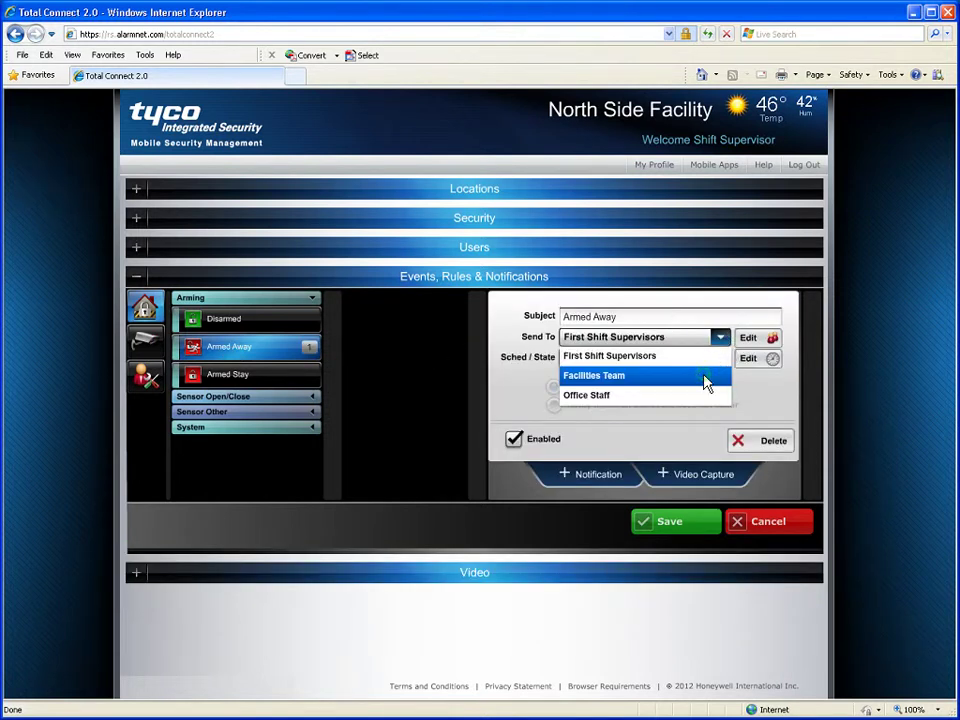
{"action": "left_click", "coordinate": [707, 377]}
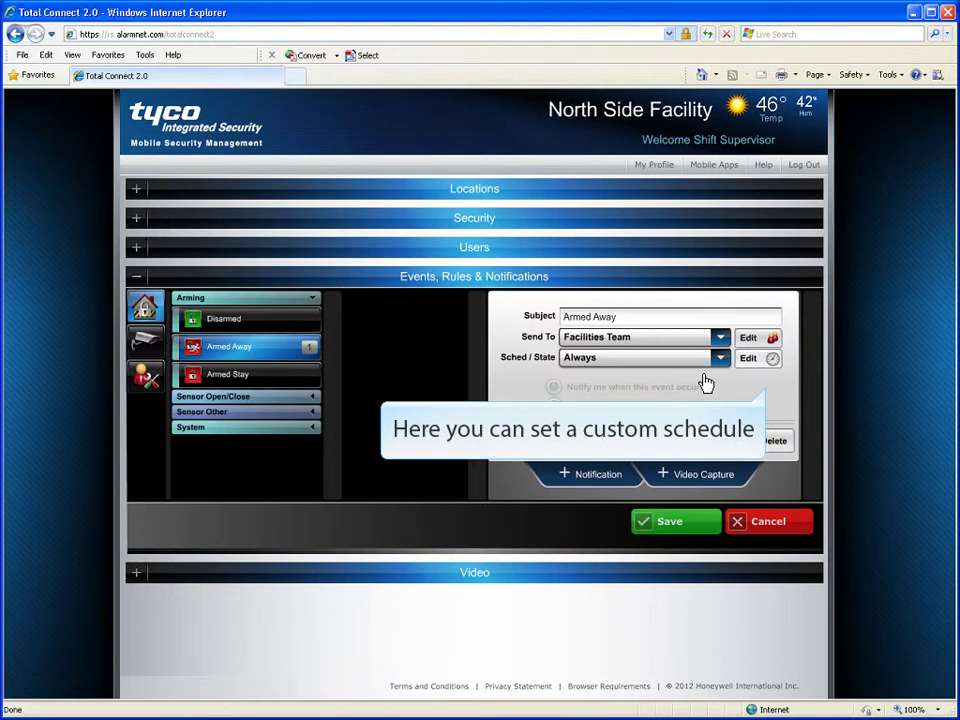
Step: Add a new schedule named 'Day time'
{"action": "left_click", "coordinate": [770, 360]}
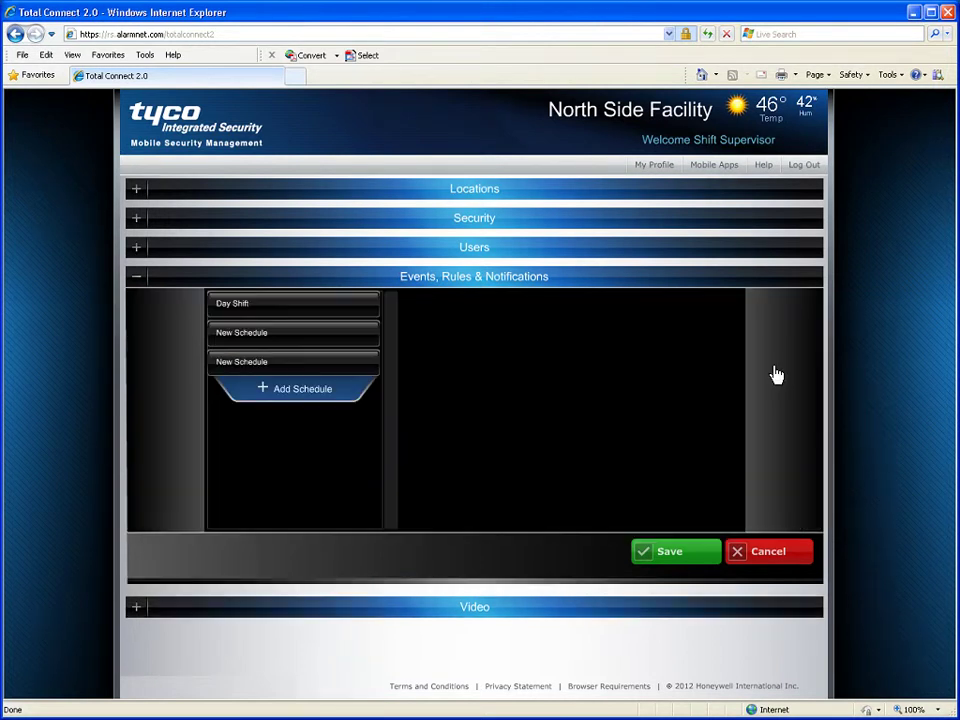
{"action": "left_click", "coordinate": [305, 403]}
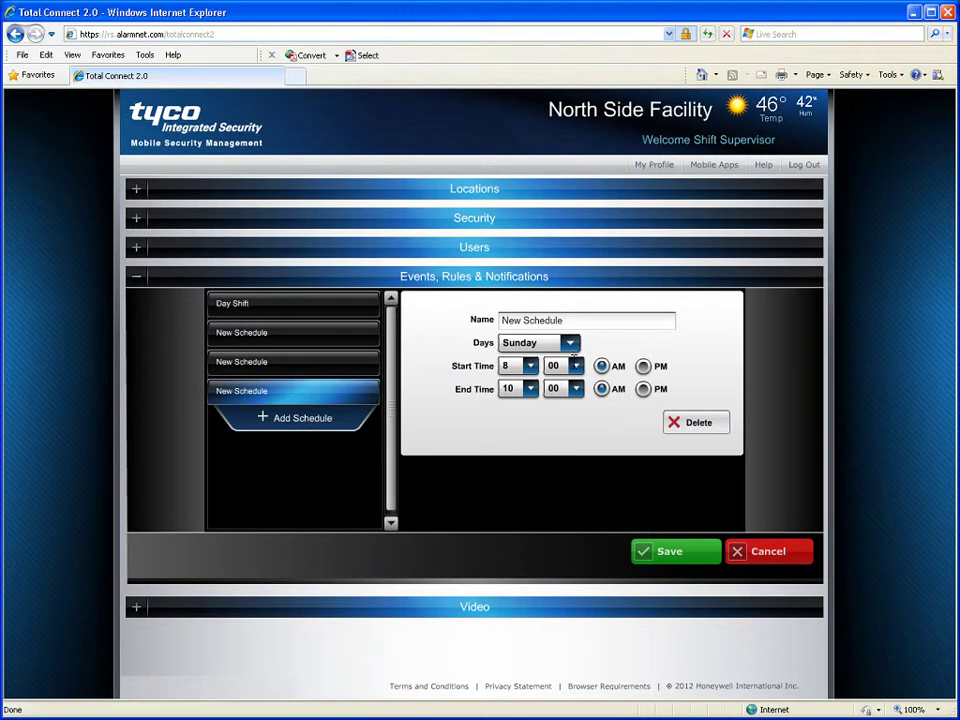
{"action": "triple_click", "coordinate": [606, 324]}
{"action": "type", "text": "Day time"}
Step: Make the schedule Daily with a PM end time and save it
{"action": "left_click", "coordinate": [570, 343]}
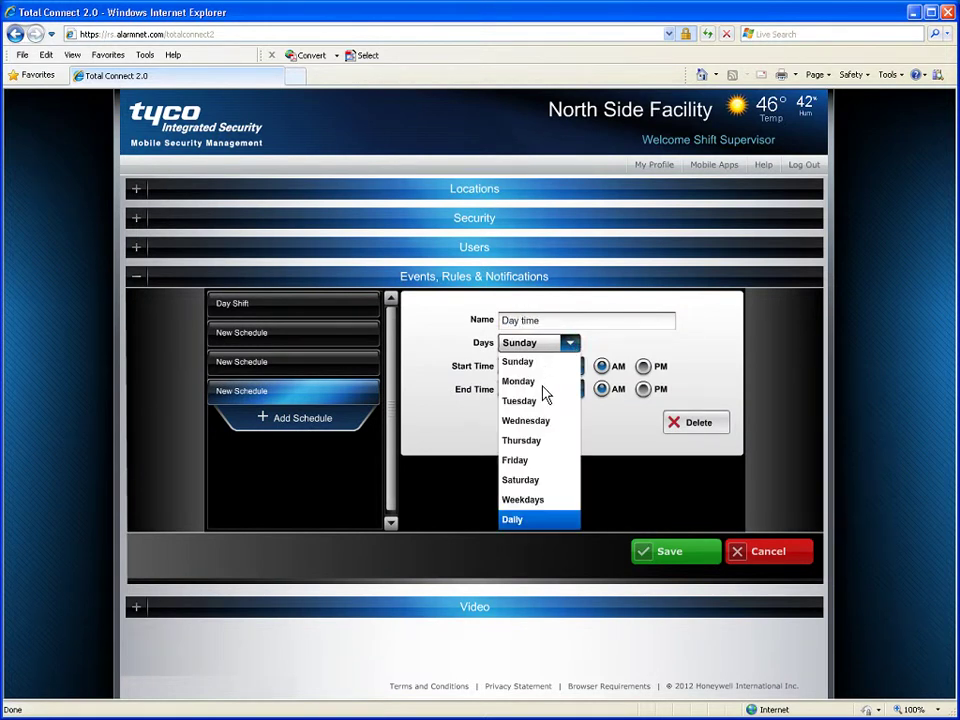
{"action": "left_click", "coordinate": [536, 520]}
{"action": "left_click", "coordinate": [645, 392]}
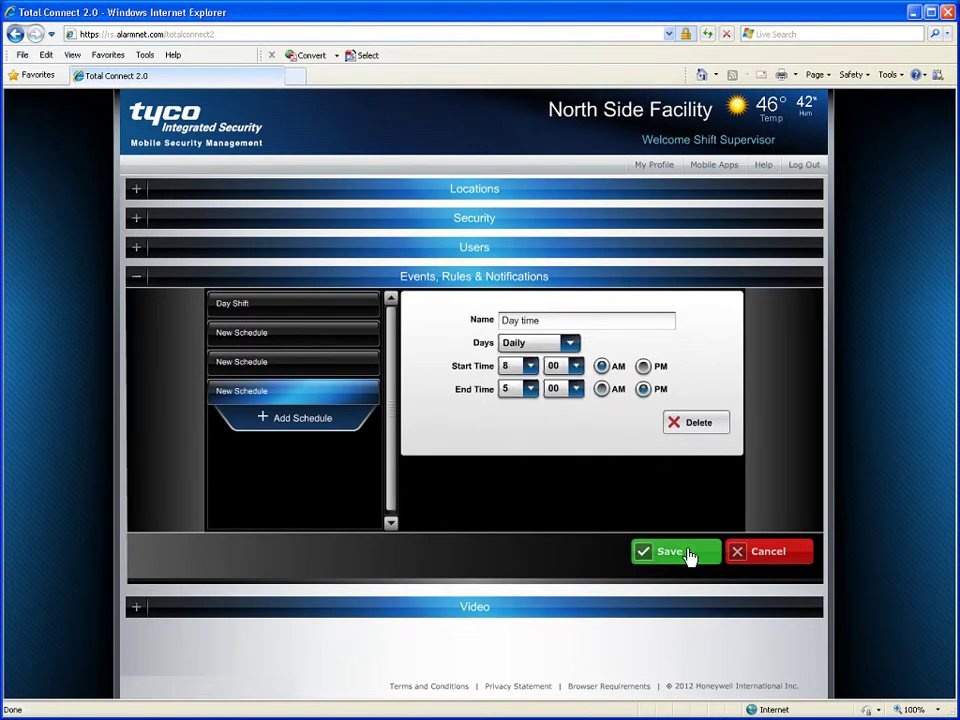
{"action": "left_click", "coordinate": [686, 556]}
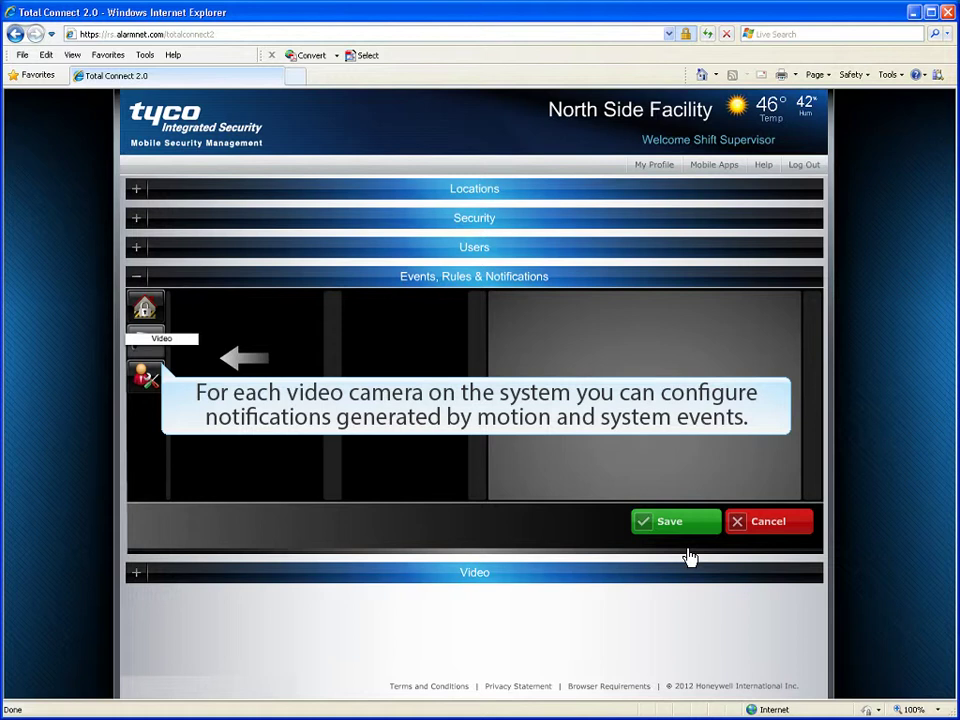
Step: Enable a Video Events notification for Lobby Camera
{"action": "left_click", "coordinate": [145, 343]}
{"action": "left_click", "coordinate": [290, 305]}
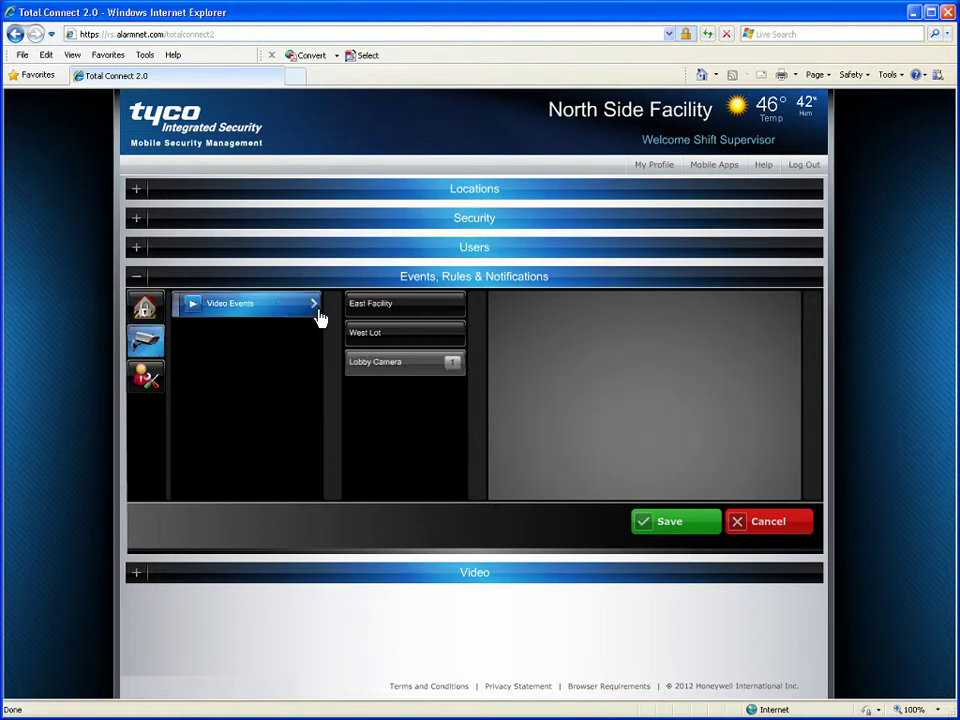
{"action": "left_click", "coordinate": [383, 370]}
{"action": "left_click", "coordinate": [514, 396]}
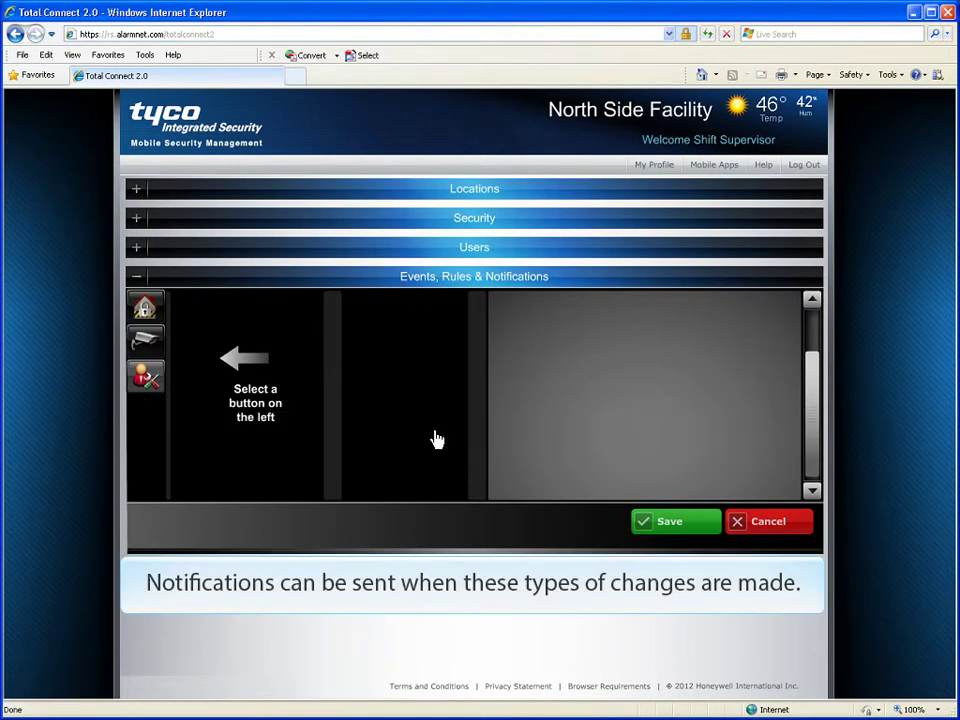
Step: Among system and user events, expand Sessions and Synchronization and select User Synchronization
{"action": "left_click", "coordinate": [146, 380]}
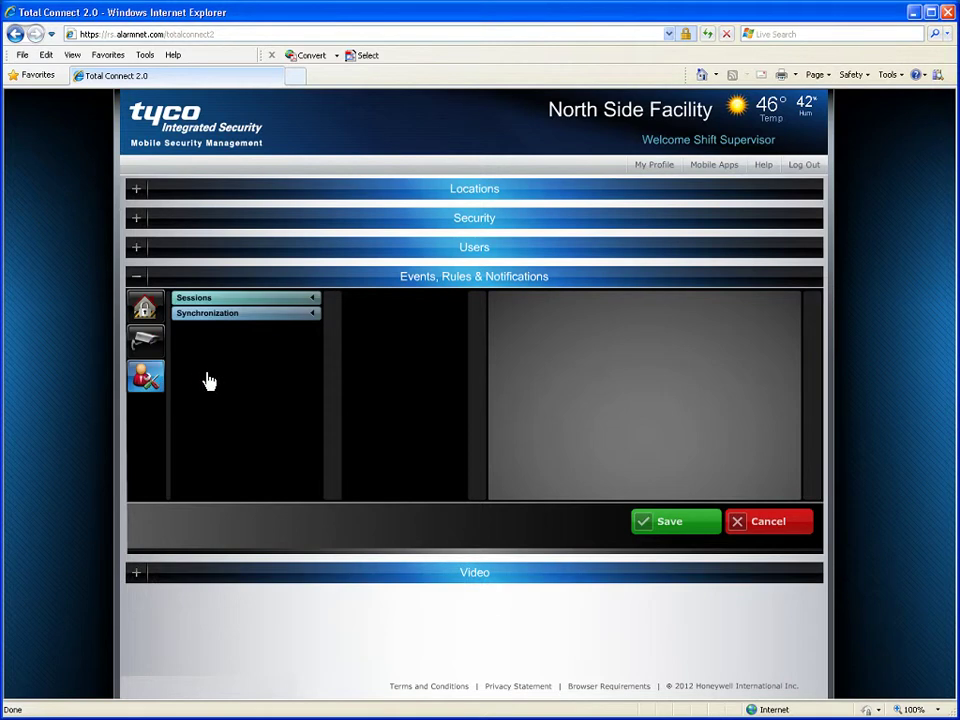
{"action": "left_click", "coordinate": [271, 300]}
{"action": "left_click", "coordinate": [296, 484]}
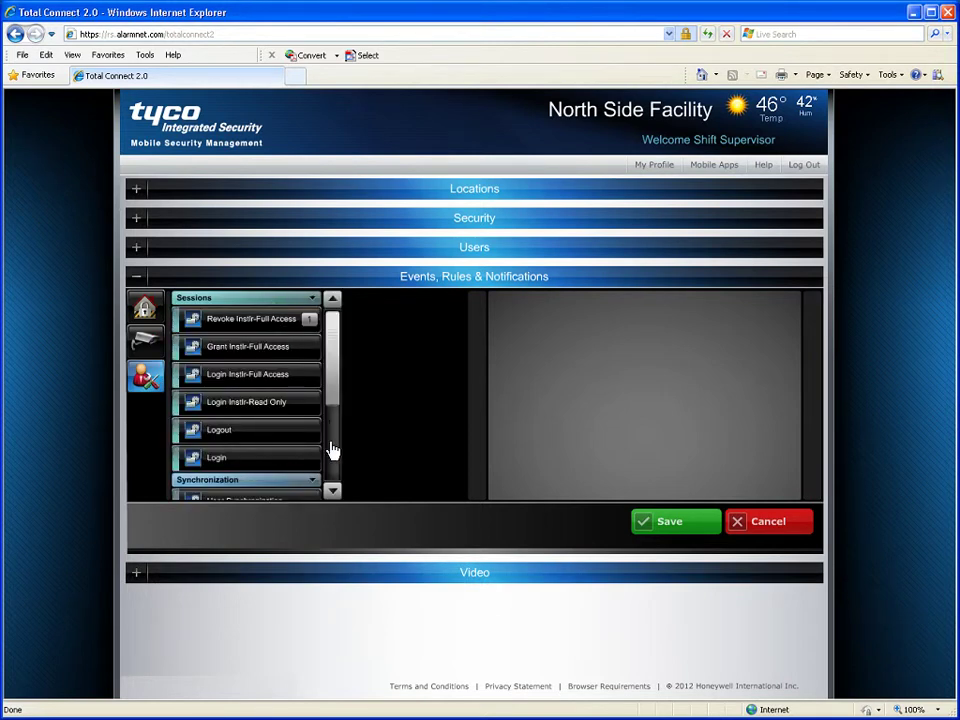
{"action": "left_click_drag", "start_coordinate": [336, 403], "coordinate": [332, 490]}
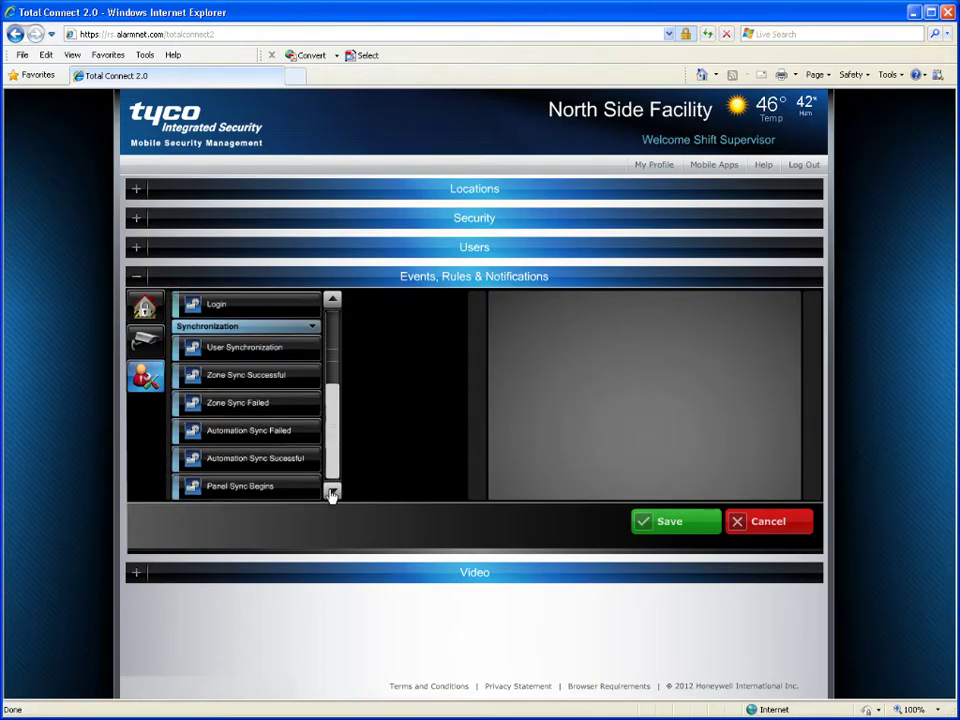
{"action": "left_click", "coordinate": [245, 347]}
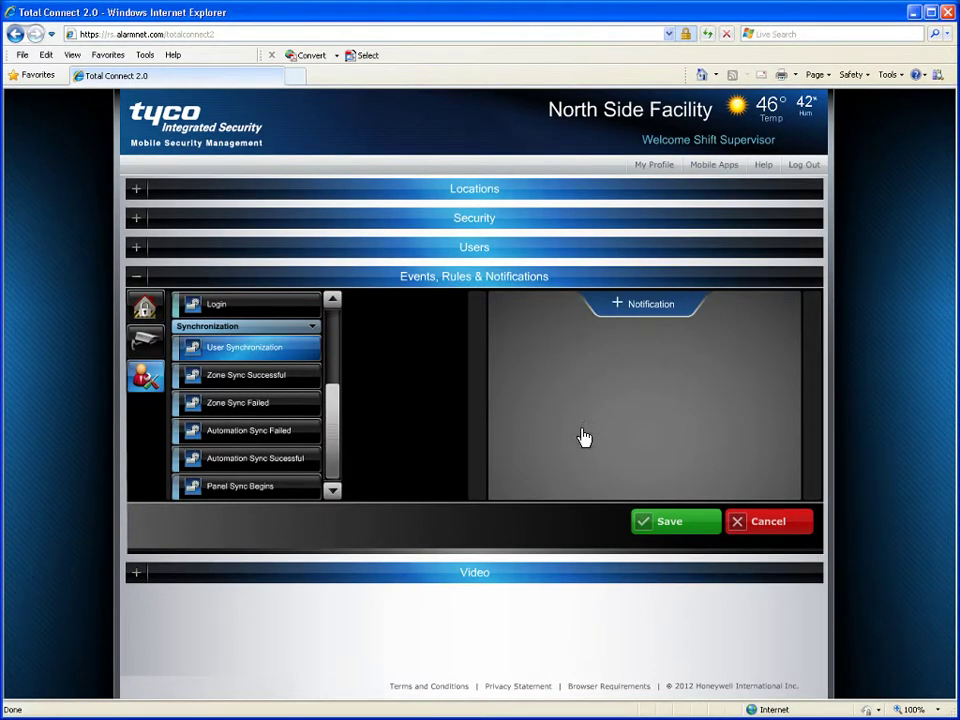
Step: Add and save a User Synchronization notification, then collapse Events, Rules & Notifications
{"action": "left_click", "coordinate": [637, 310]}
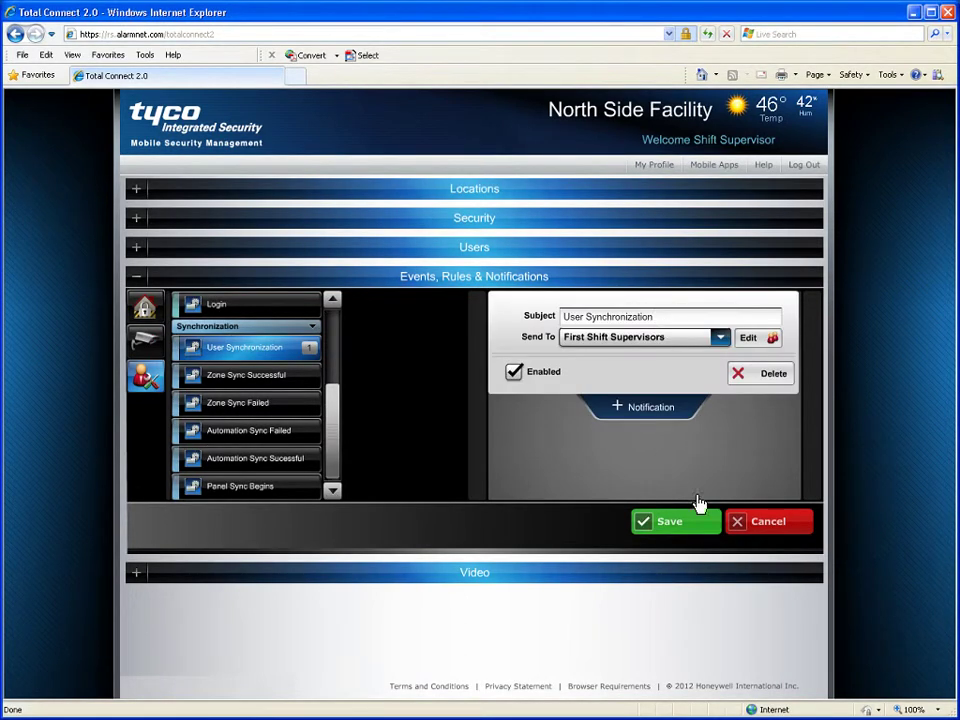
{"action": "left_click", "coordinate": [700, 526]}
{"action": "left_click", "coordinate": [139, 280]}
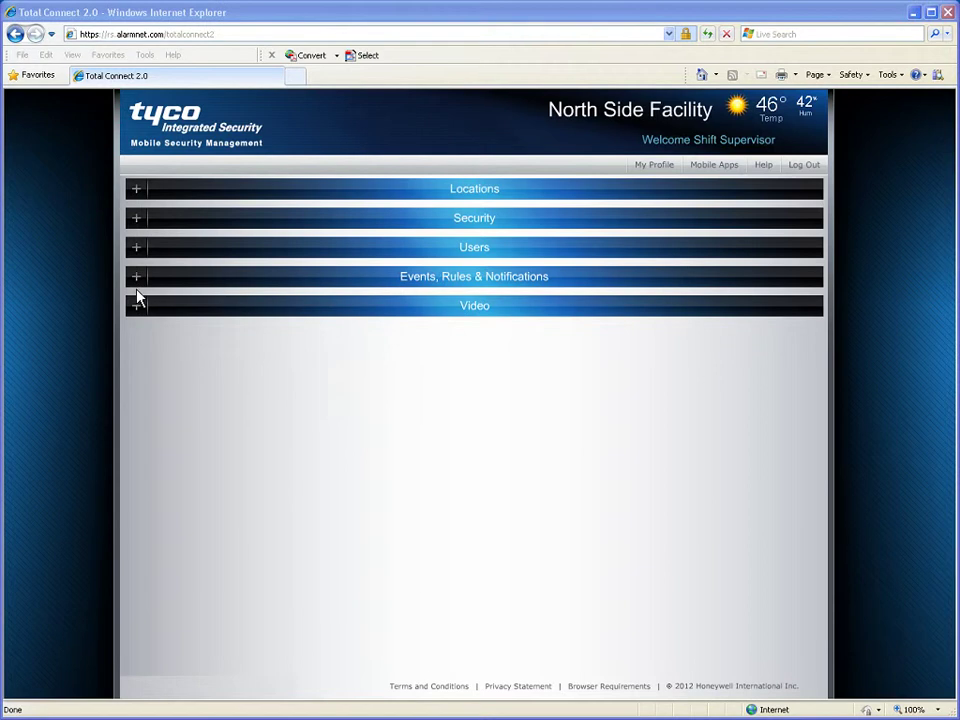
Step: Expand Video, open the Lobby Camera live view, and enlarge it in the IPVideoPlayer window
{"action": "left_click", "coordinate": [137, 308]}
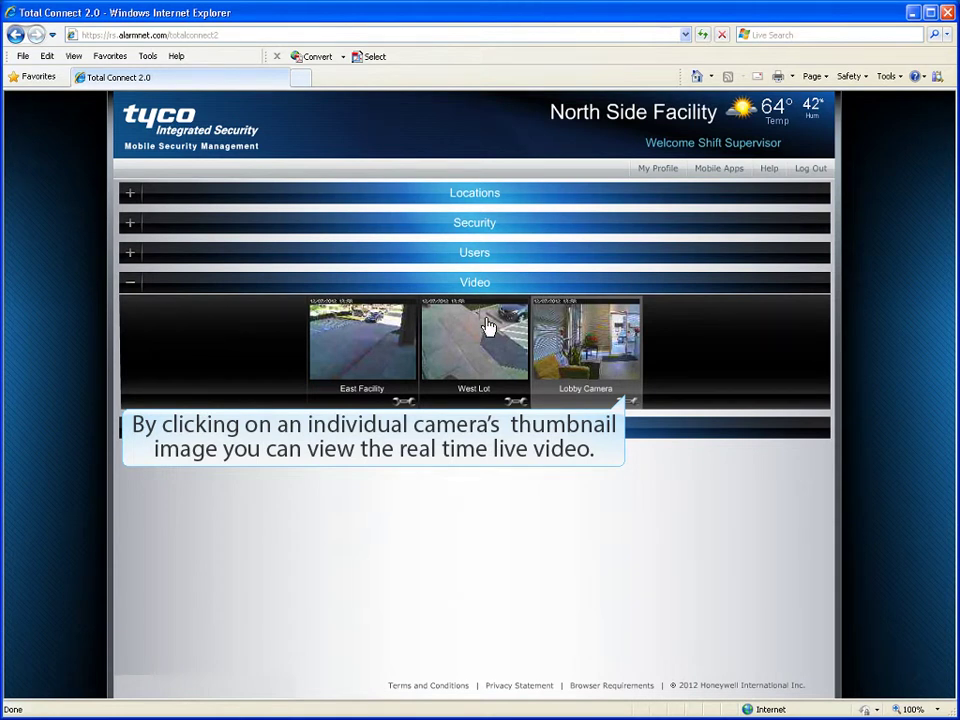
{"action": "left_click", "coordinate": [627, 368]}
{"action": "left_click", "coordinate": [581, 466]}
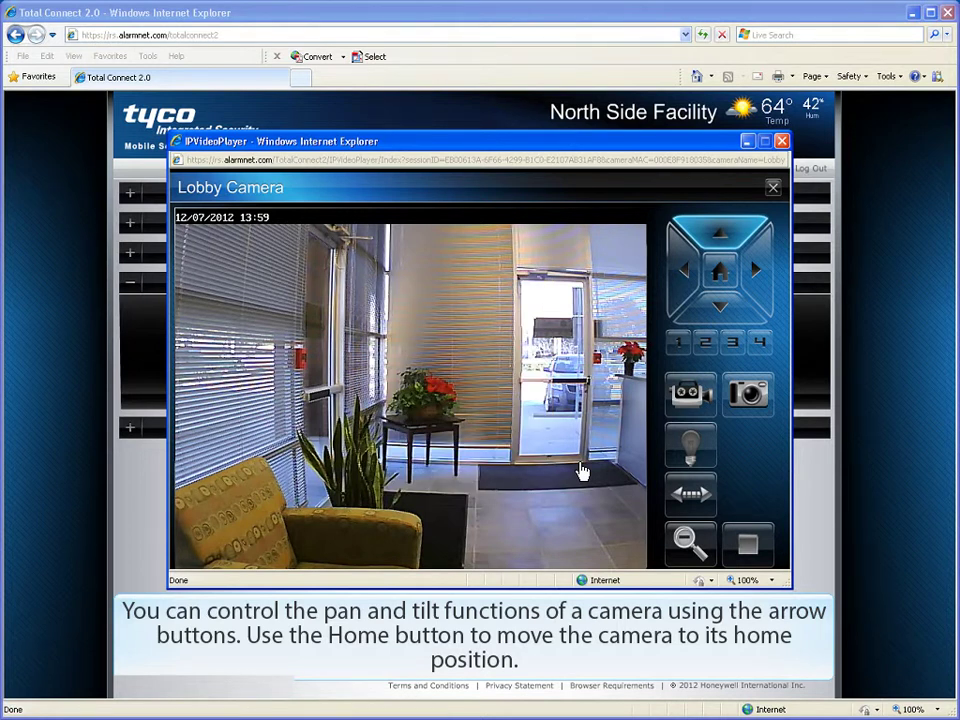
Step: Tilt the Lobby Camera up, pan it left, then send it to a stored preset position
{"action": "left_click", "coordinate": [718, 240]}
{"action": "left_click", "coordinate": [686, 272]}
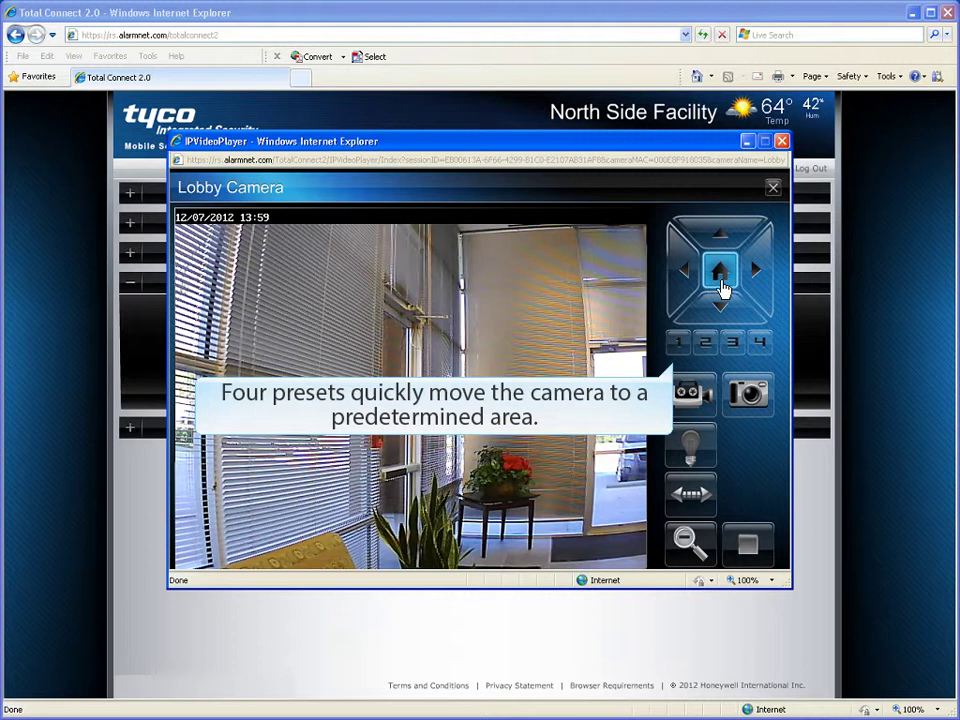
{"action": "left_click", "coordinate": [678, 345]}
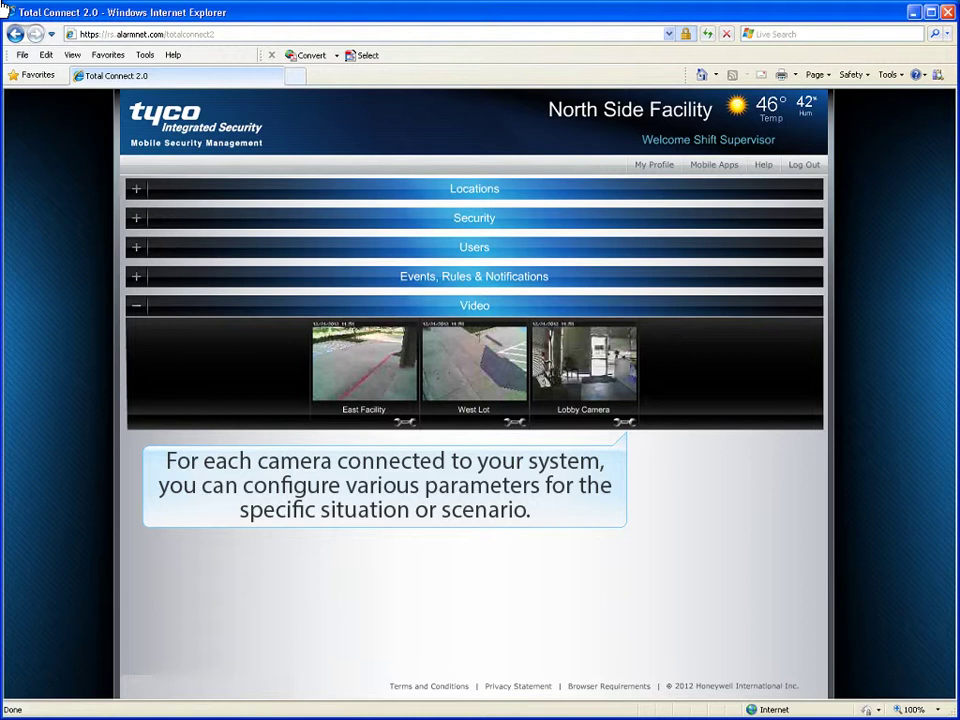
Step: Open the Lobby Camera's wrench settings and bring up its Event Capture Setting page
{"action": "left_click", "coordinate": [624, 427]}
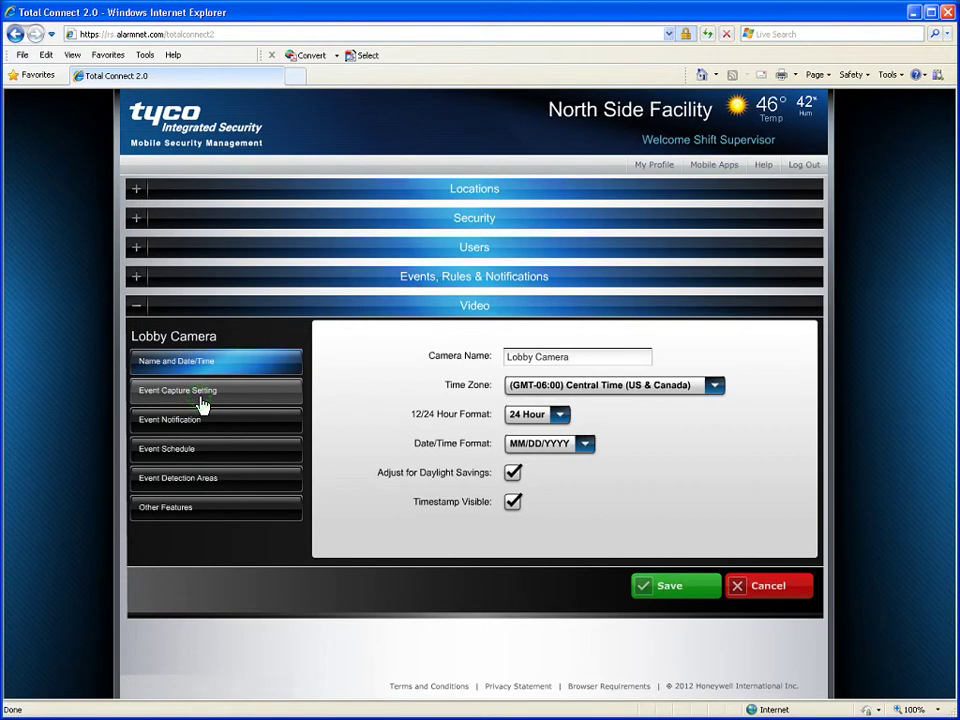
{"action": "left_click", "coordinate": [201, 399]}
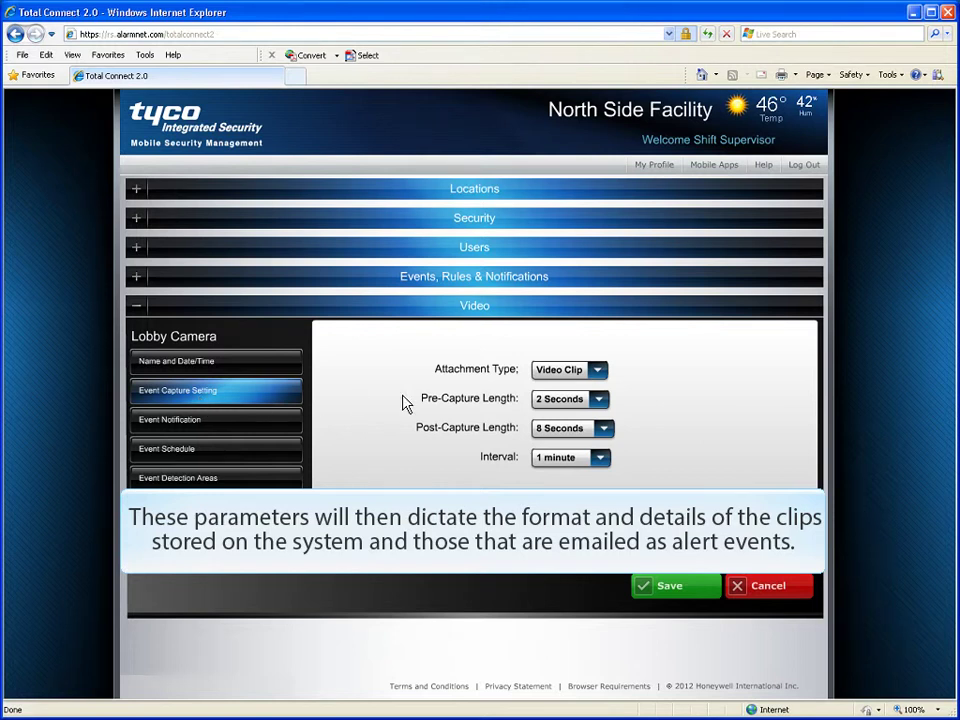
Step: Confirm Video Clip capture with 2-second pre-capture, 8-second post-capture and 1-minute interval
{"action": "left_click", "coordinate": [600, 370]}
{"action": "left_click", "coordinate": [602, 400]}
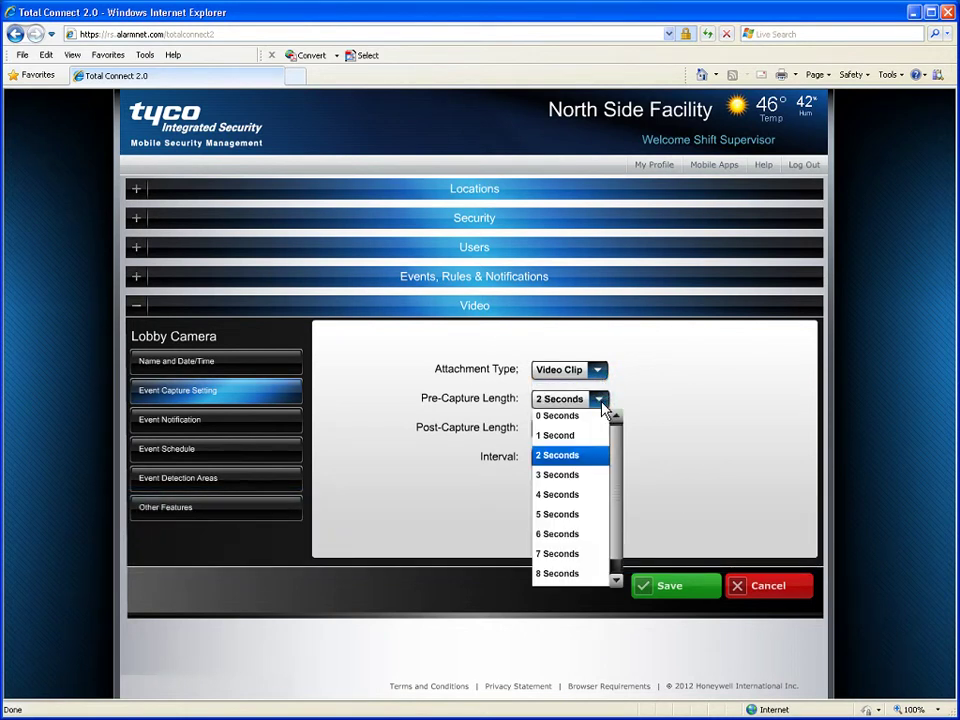
{"action": "left_click", "coordinate": [599, 457]}
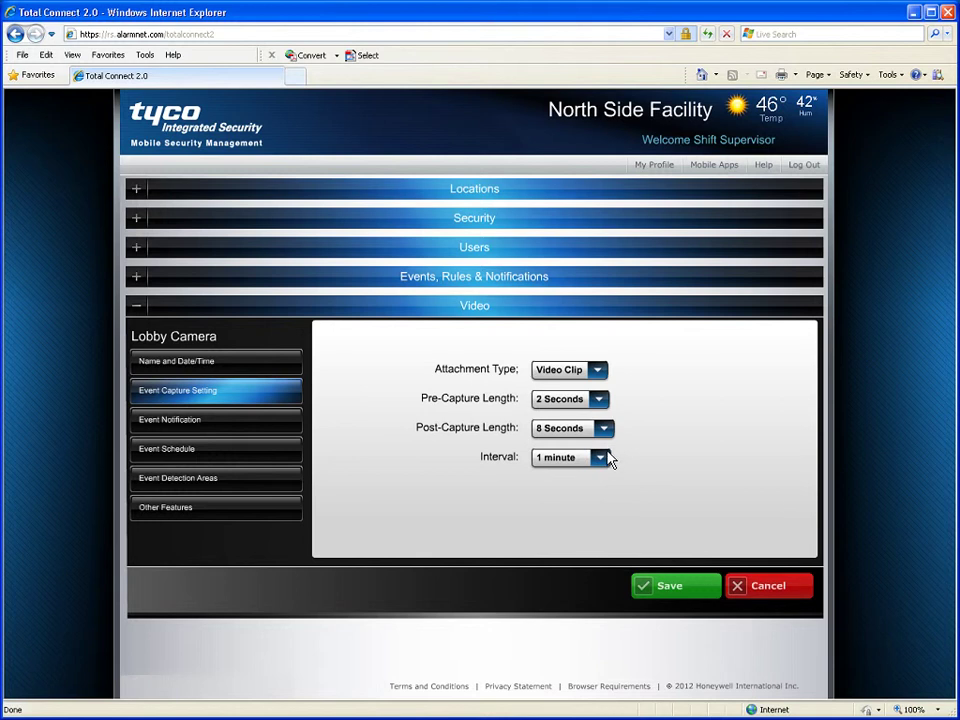
{"action": "left_click", "coordinate": [608, 429]}
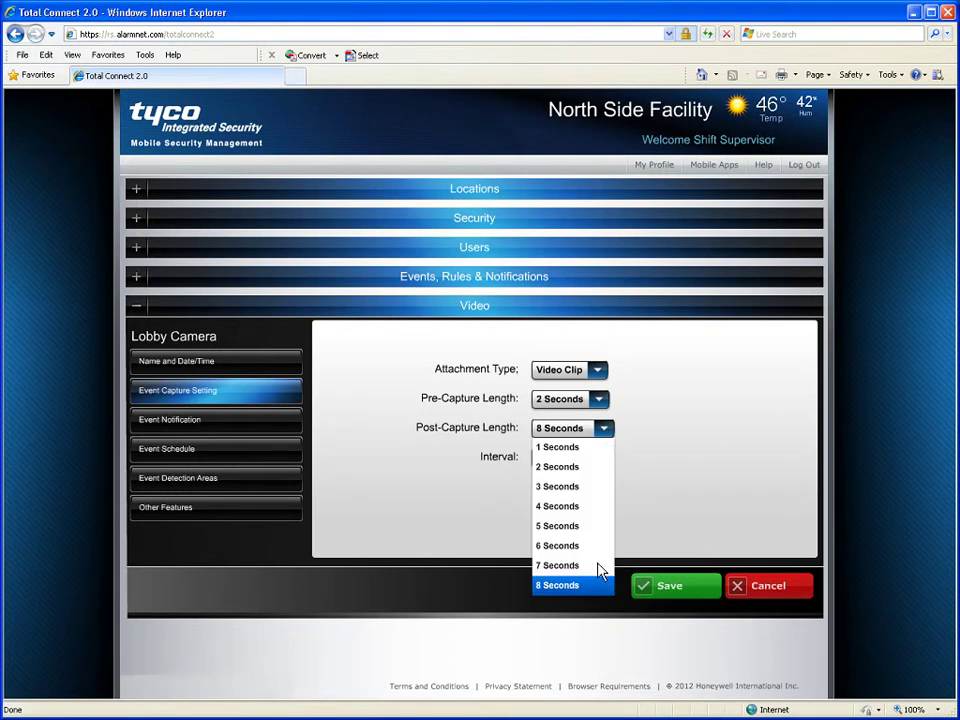
{"action": "left_click", "coordinate": [600, 585]}
{"action": "left_click", "coordinate": [600, 457]}
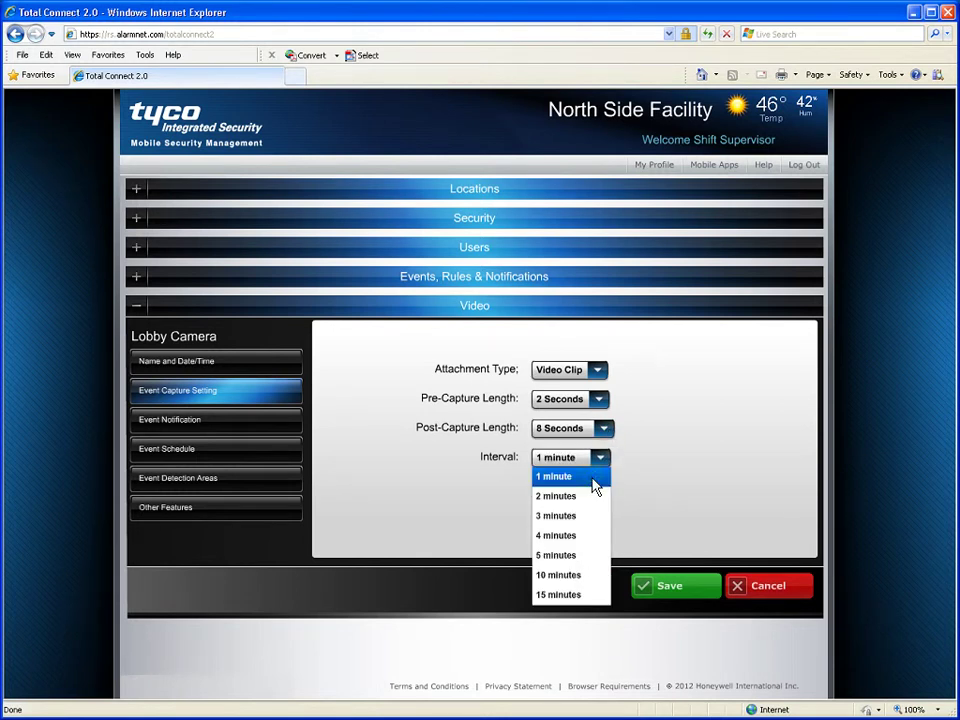
{"action": "left_click", "coordinate": [591, 478]}
{"action": "left_click", "coordinate": [203, 436]}
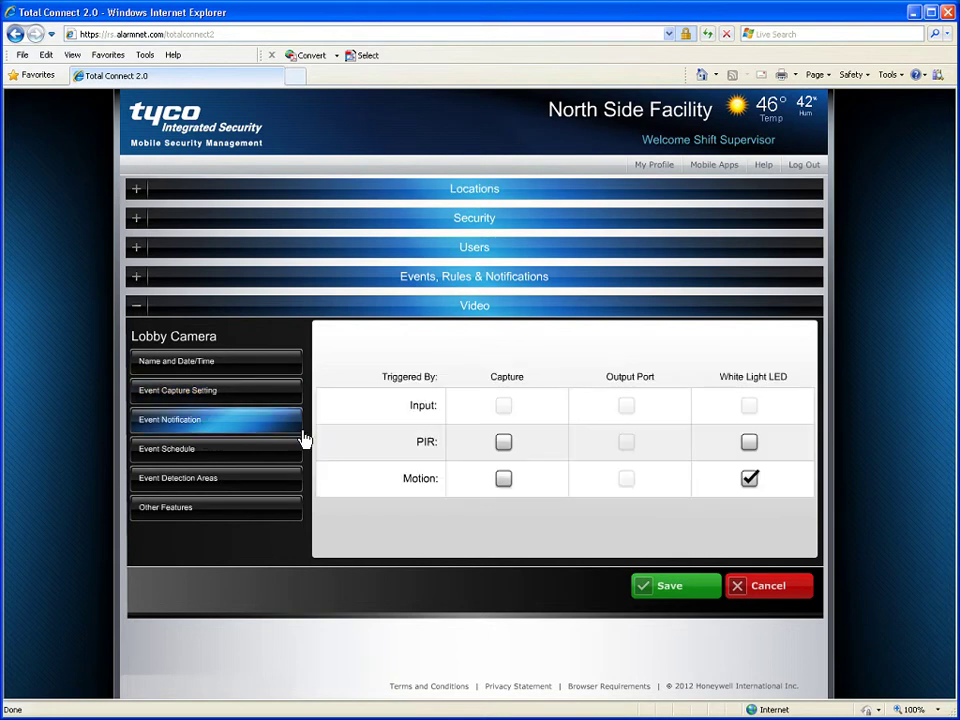
Step: Check Motion/Capture in the Triggered By grid and open the Lobby Camera's event schedule
{"action": "left_click", "coordinate": [504, 480]}
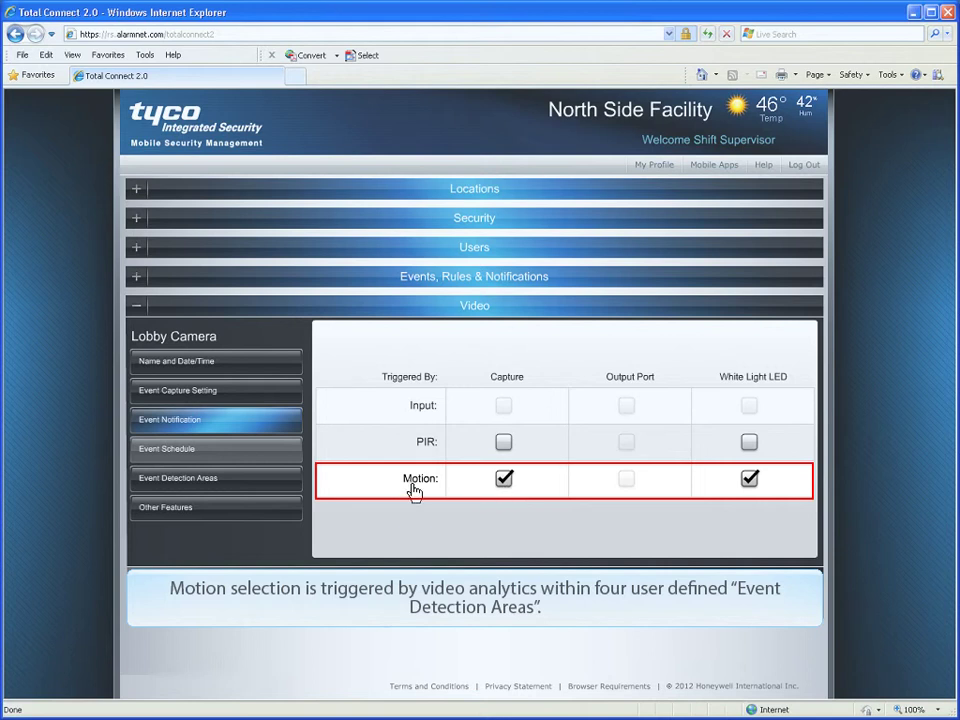
{"action": "left_click", "coordinate": [268, 458]}
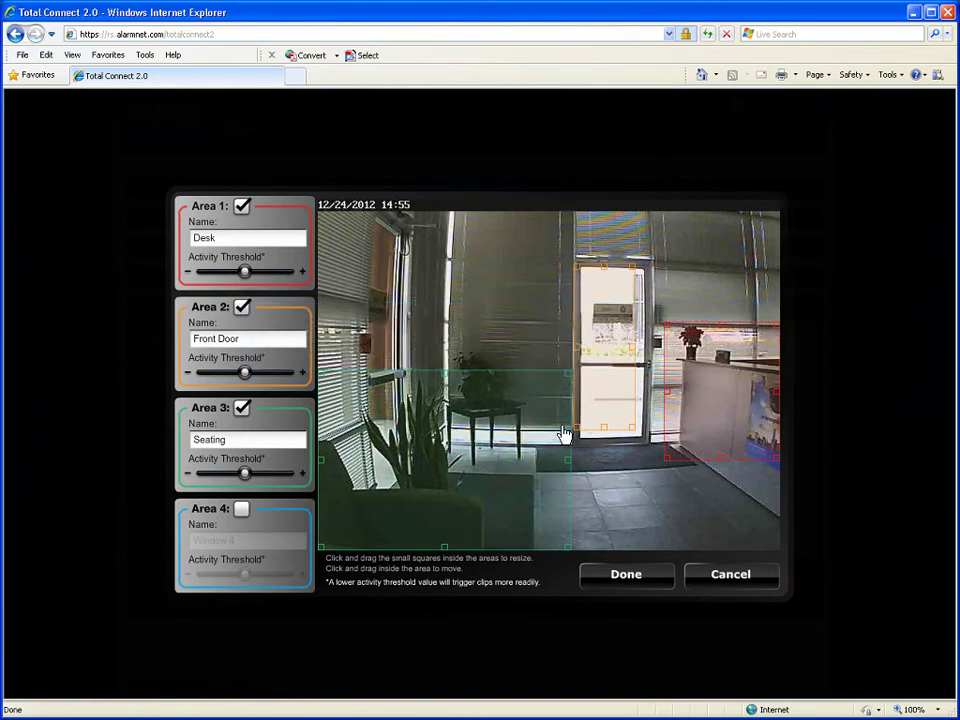
Step: Stretch the Seating area upward, then enable Area 4 and place it on the lower-right floor
{"action": "left_click_drag", "start_coordinate": [569, 377], "coordinate": [557, 317]}
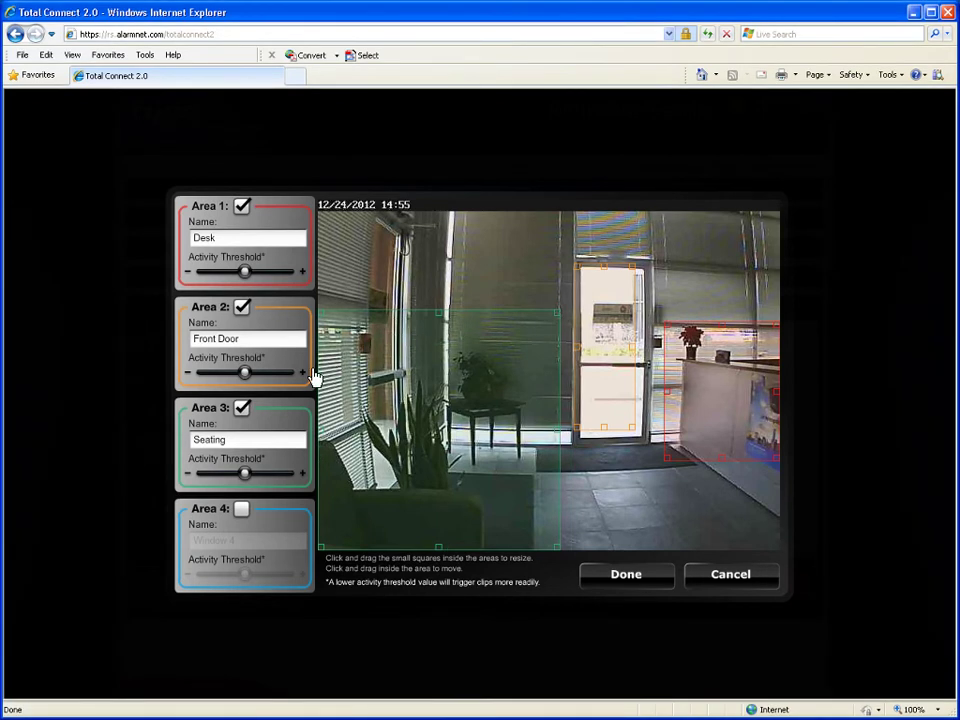
{"action": "left_click", "coordinate": [243, 511]}
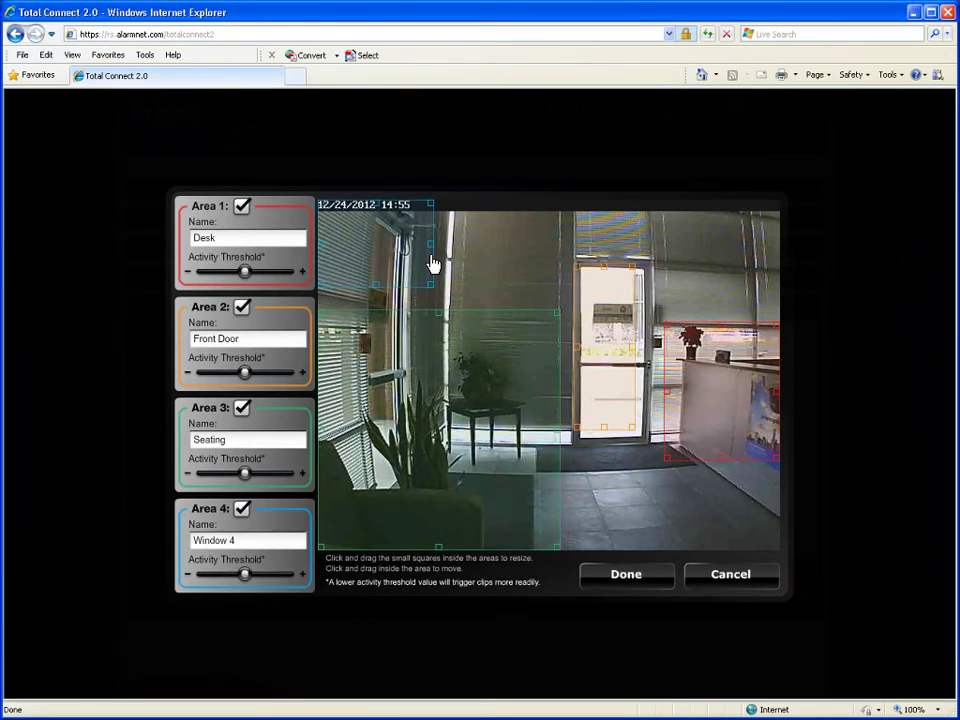
{"action": "left_click_drag", "start_coordinate": [429, 263], "coordinate": [770, 514]}
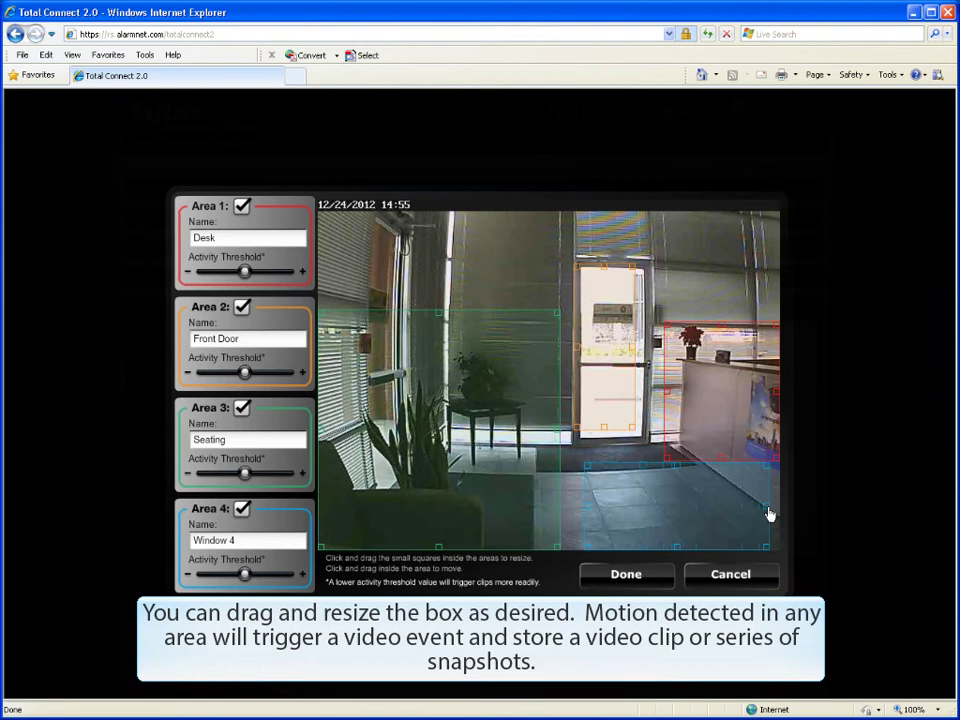